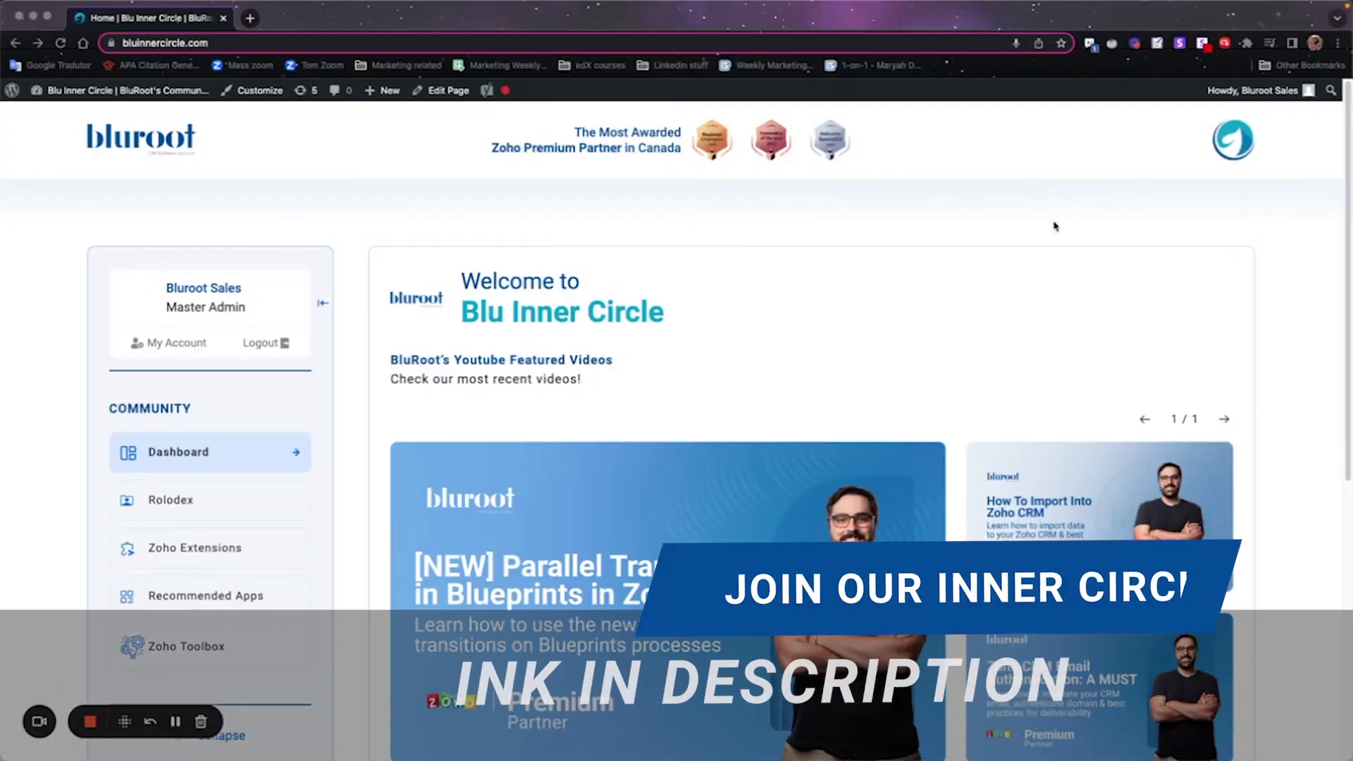
Step: Browse the Rolodex and Zoho Extensions sections of the Blu Inner Circle site
{"action": "scroll", "coordinate": [1054, 223], "scroll_direction": "down", "scroll_amount": 3}
{"action": "scroll", "coordinate": [1053, 226], "scroll_direction": "down", "scroll_amount": 2}
{"action": "scroll", "coordinate": [202, 415], "scroll_direction": "up", "scroll_amount": 6}
{"action": "left_click", "coordinate": [172, 500]}
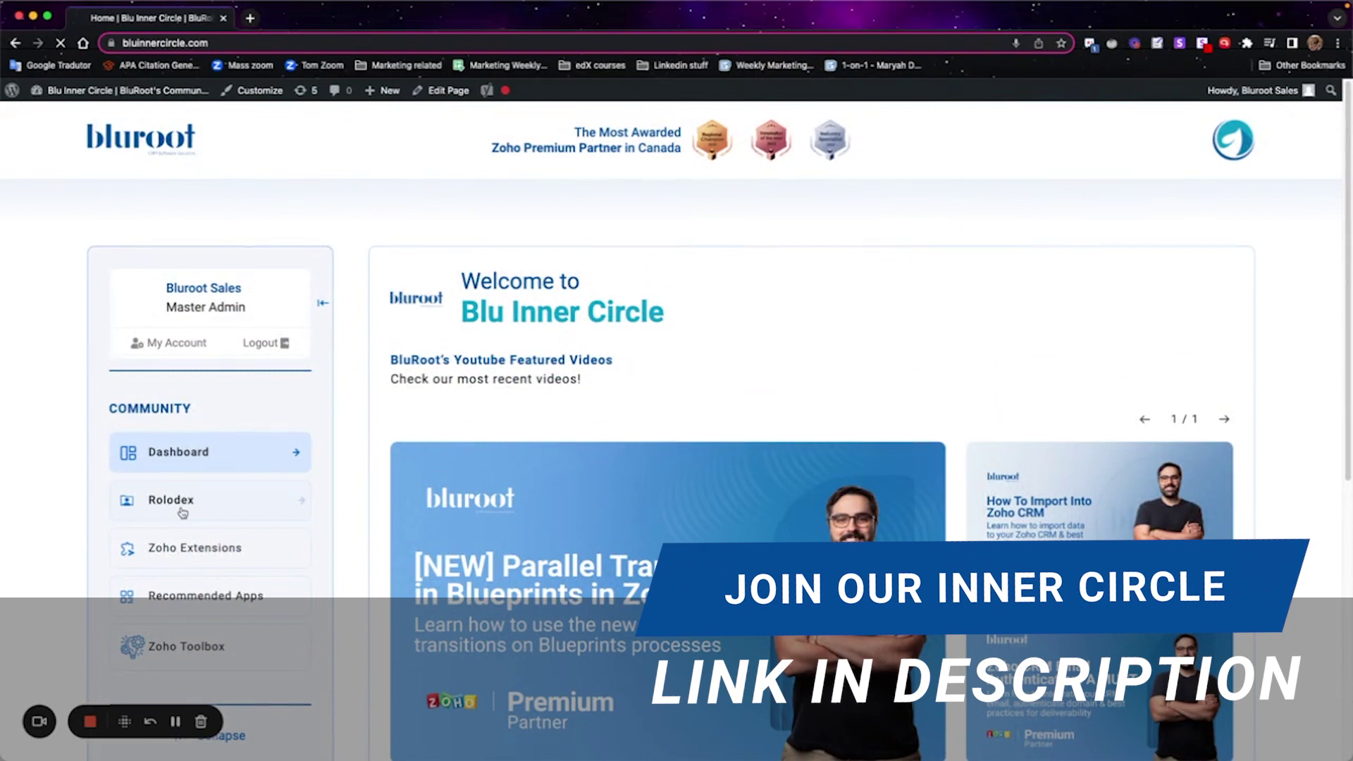
{"action": "scroll", "coordinate": [388, 520], "scroll_direction": "down", "scroll_amount": 3}
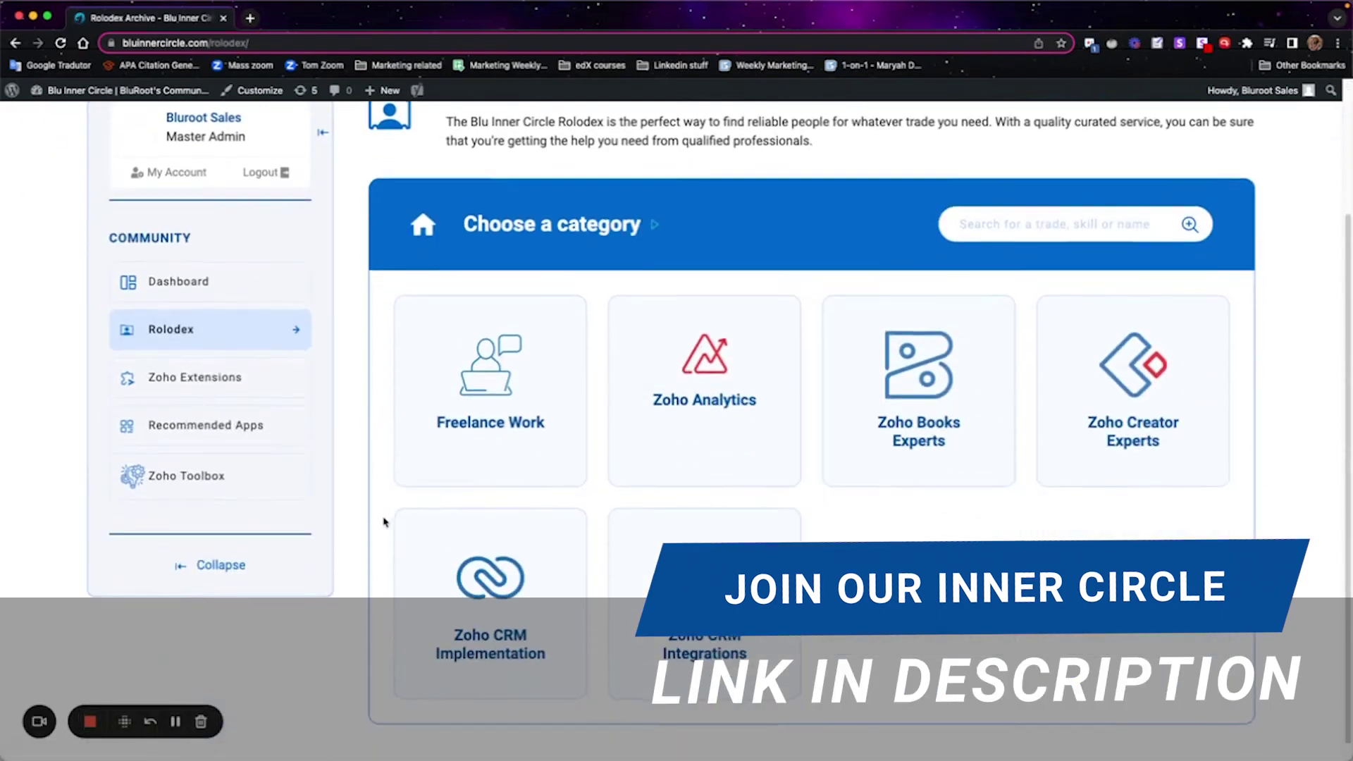
{"action": "left_click", "coordinate": [177, 377]}
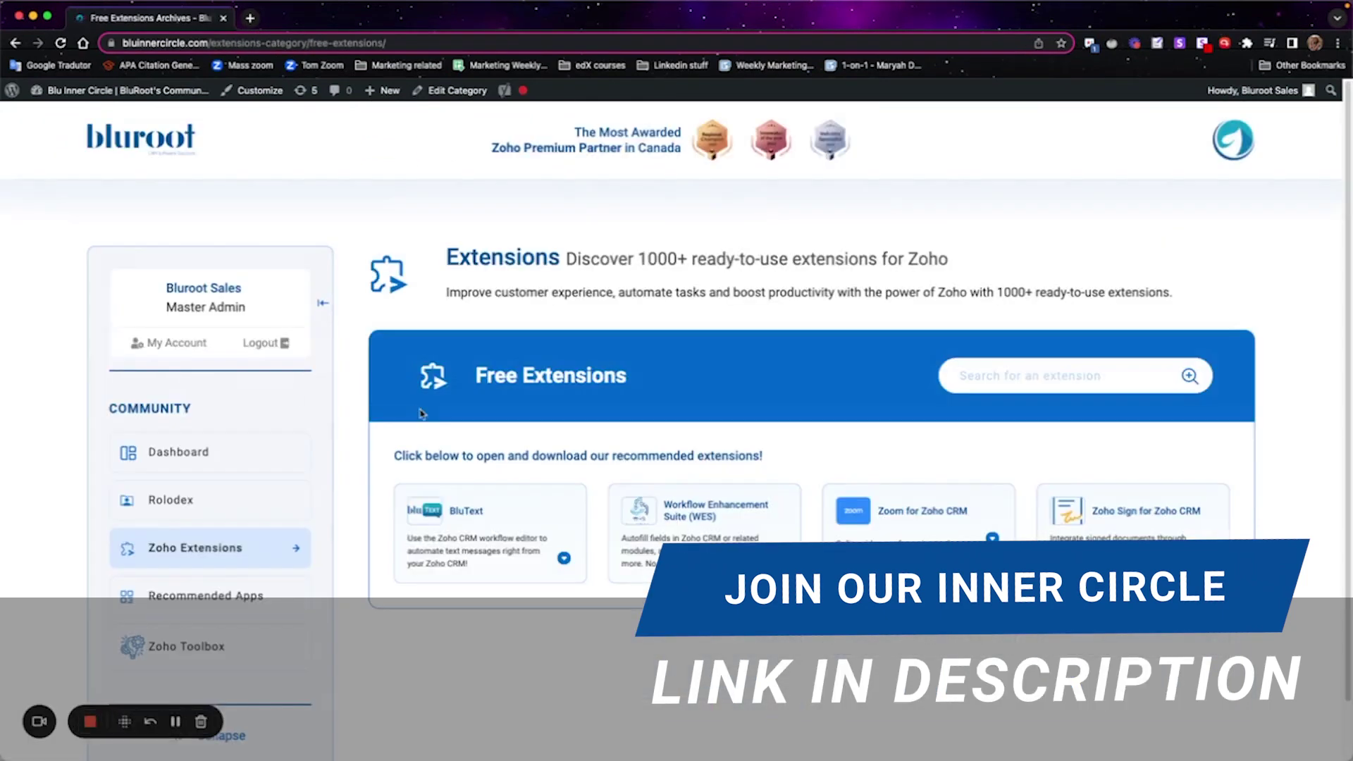
Step: Open the Zoho Campaigns Installation Checklist resource from the Zoho Toolbox section
{"action": "scroll", "coordinate": [211, 550], "scroll_direction": "down", "scroll_amount": 1}
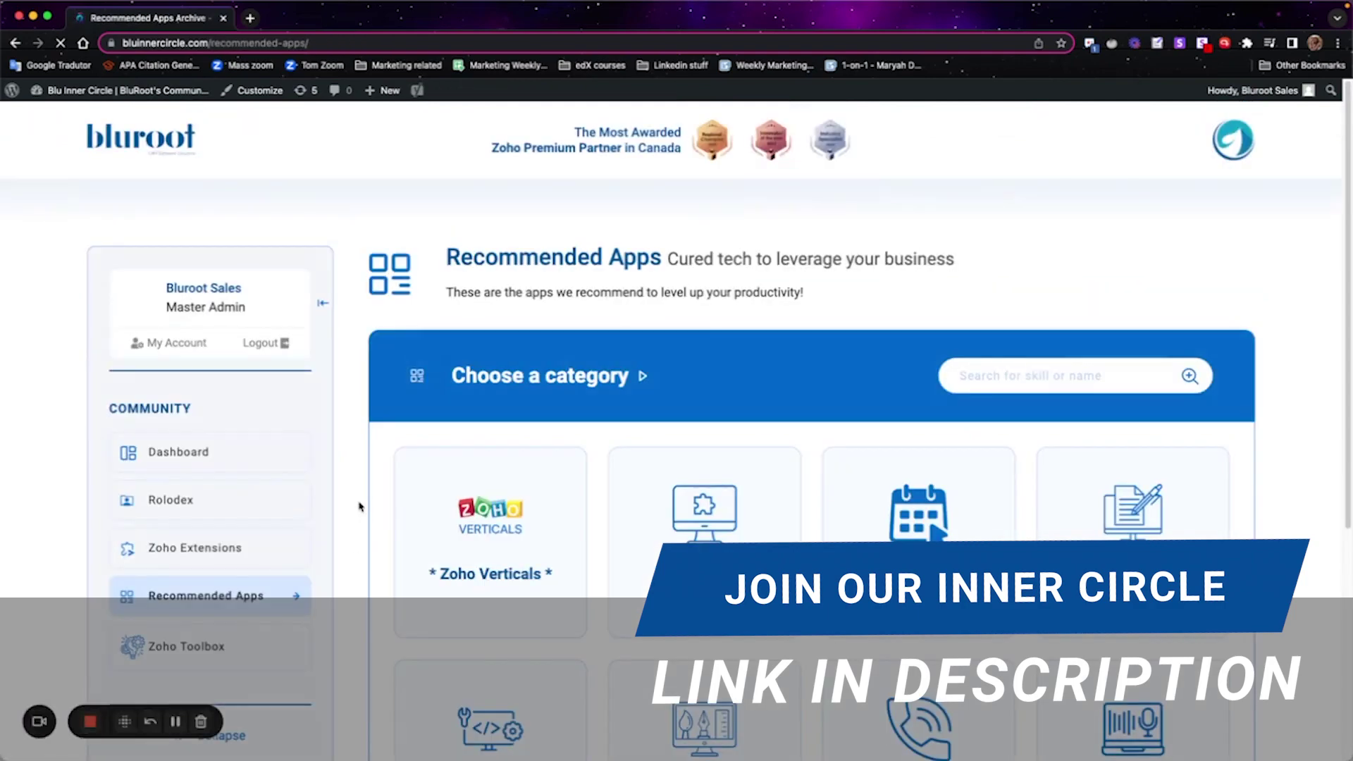
{"action": "scroll", "coordinate": [356, 504], "scroll_direction": "down", "scroll_amount": 3}
{"action": "left_click", "coordinate": [216, 416]}
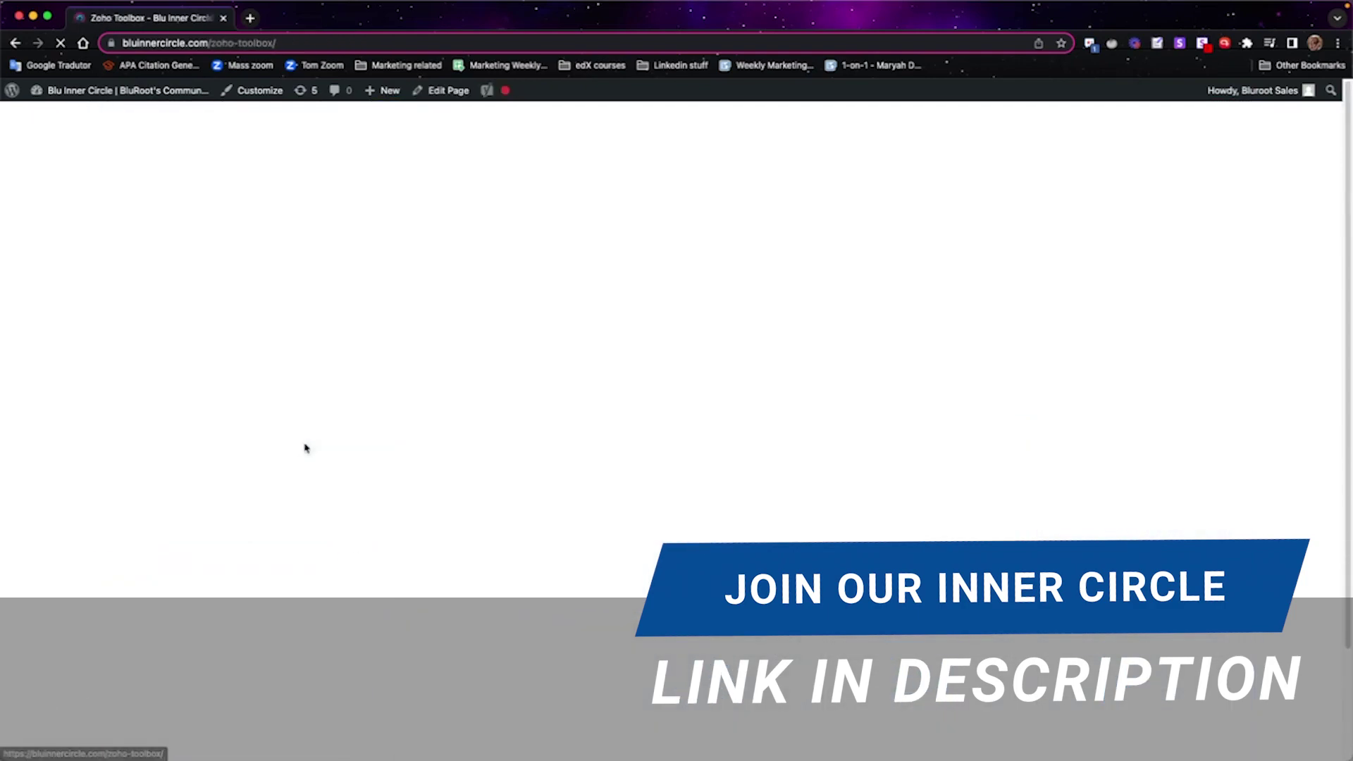
{"action": "left_click", "coordinate": [563, 457]}
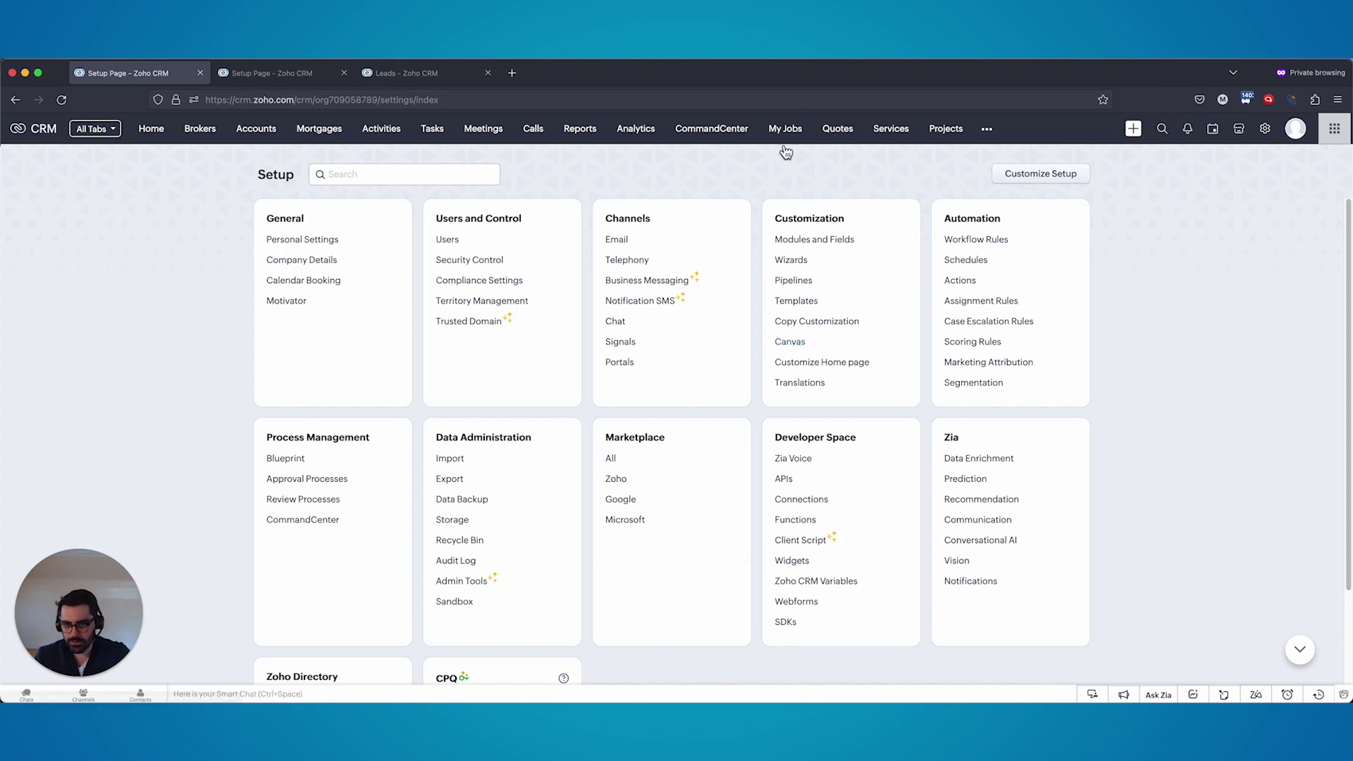
Step: Go to Canvas under Setup's Customization settings to see the existing canvases
{"action": "left_click", "coordinate": [788, 341]}
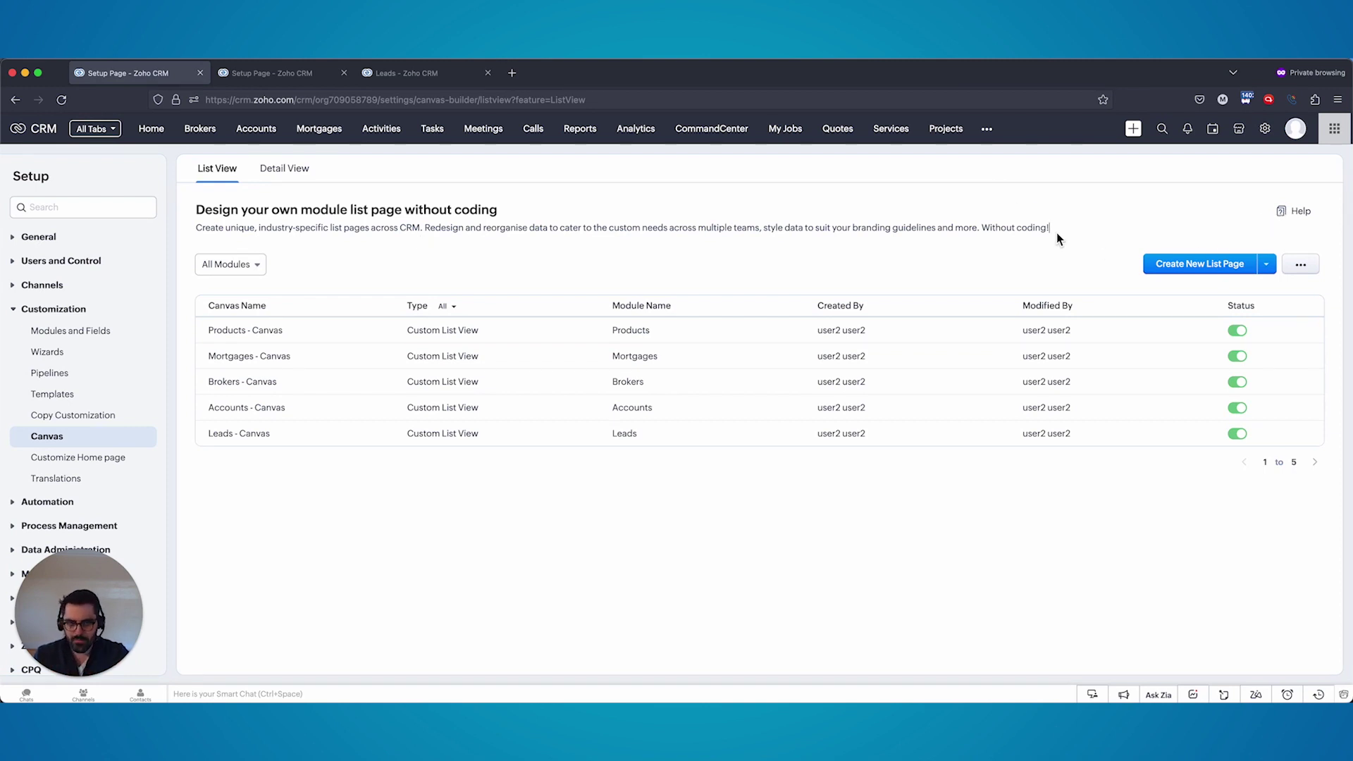
Step: Start a new list page for the Brokers module with the Custom List layout and preview its sample
{"action": "left_click", "coordinate": [1159, 267]}
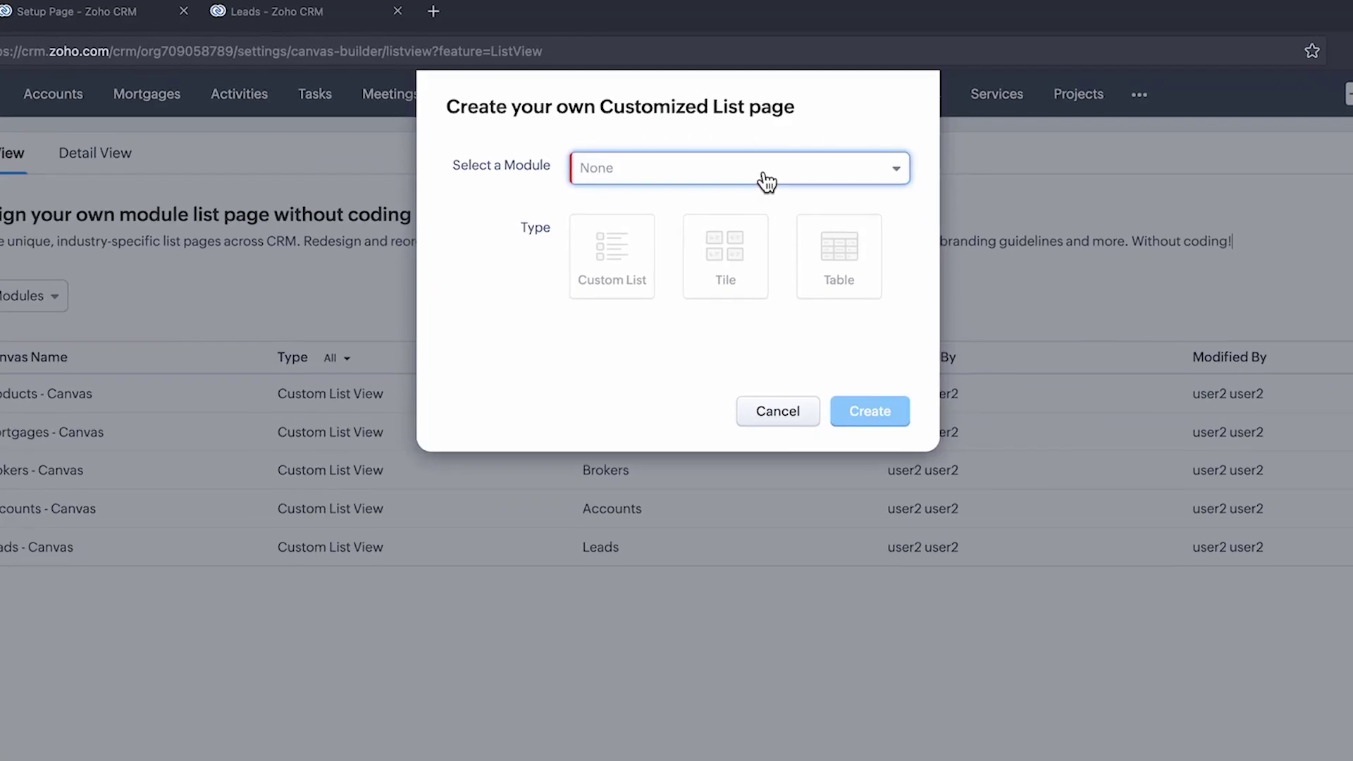
{"action": "left_click", "coordinate": [735, 181]}
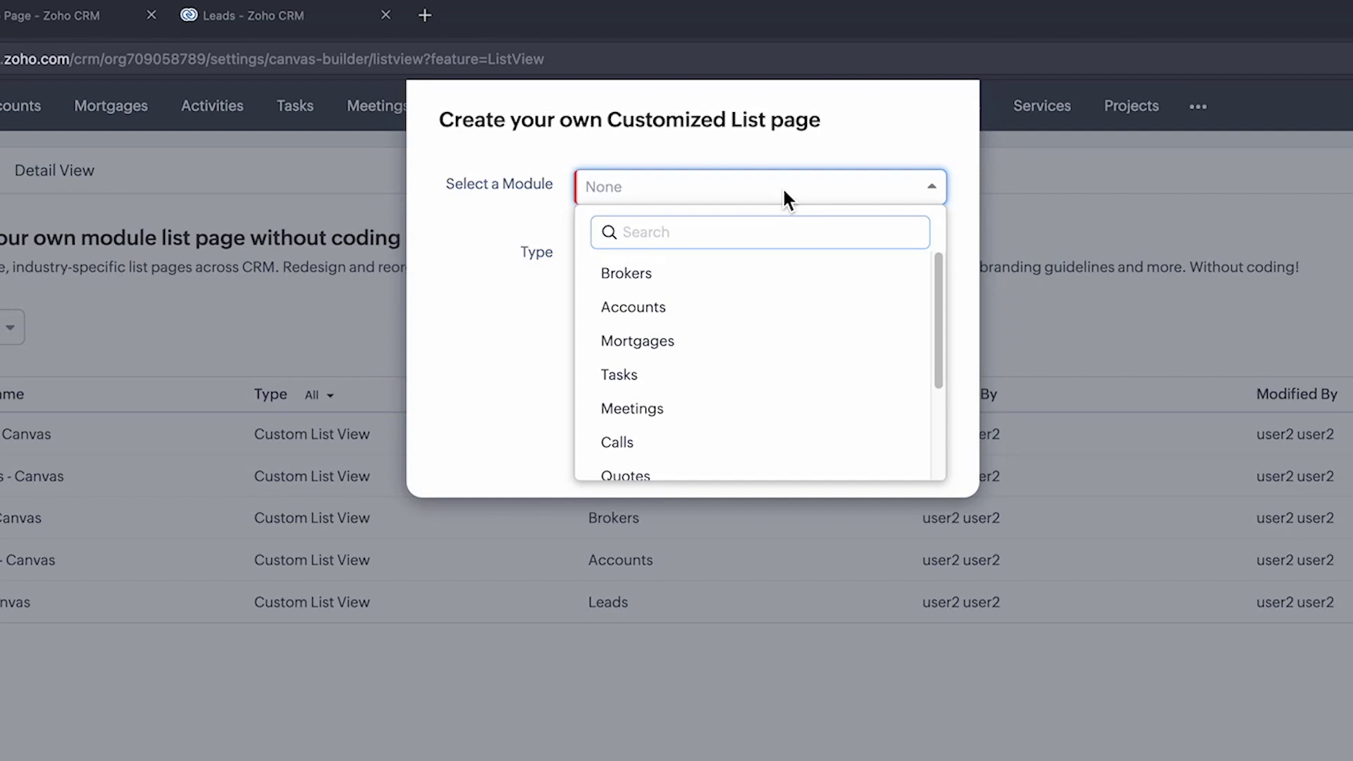
{"action": "scroll", "coordinate": [779, 328], "scroll_direction": "down", "scroll_amount": 3}
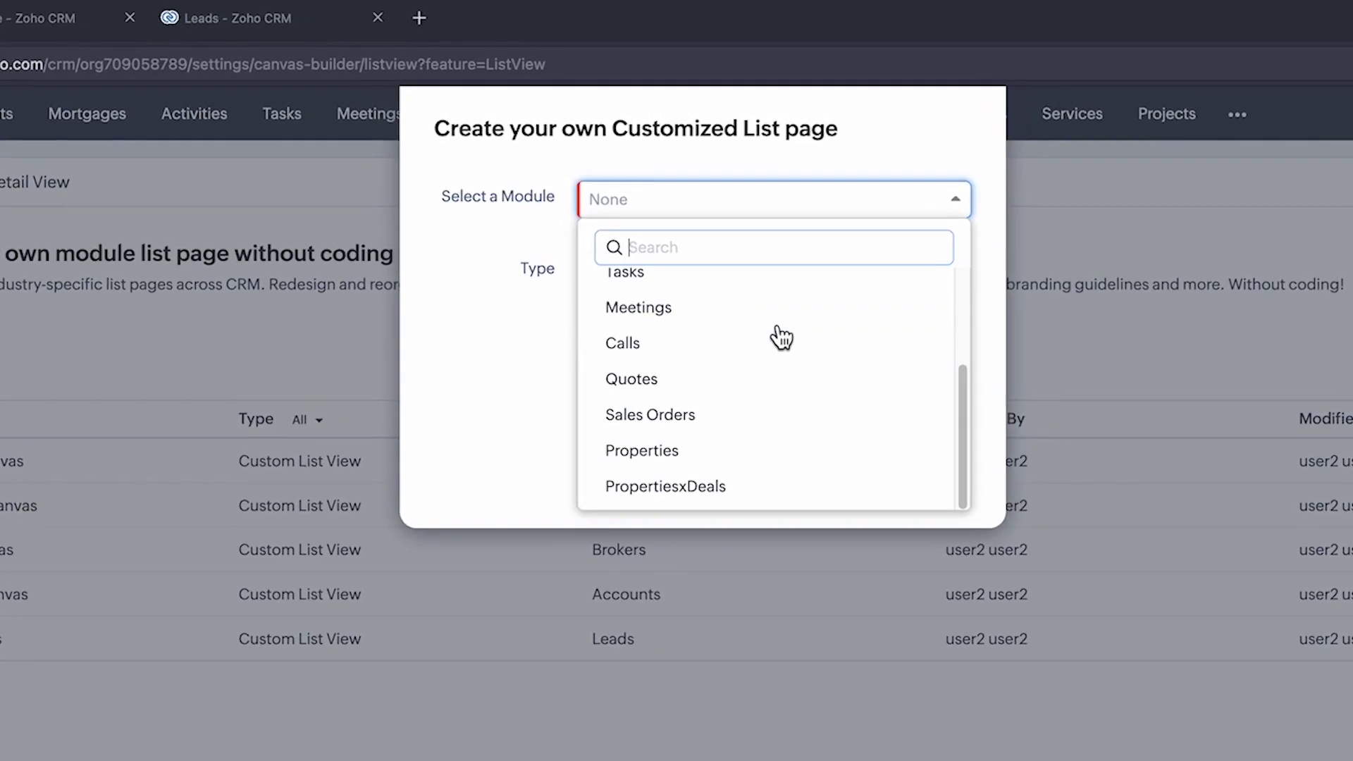
{"action": "scroll", "coordinate": [786, 352], "scroll_direction": "up", "scroll_amount": 3}
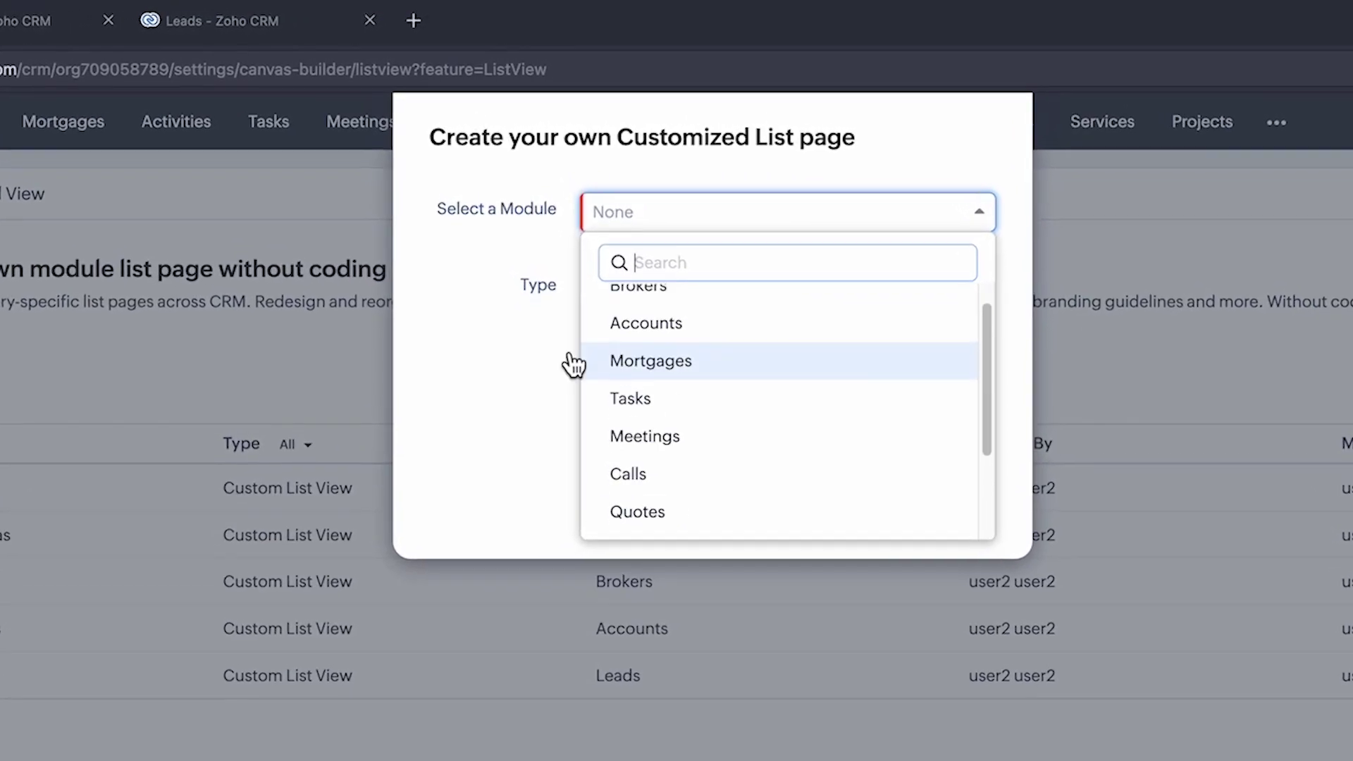
{"action": "left_click", "coordinate": [522, 338]}
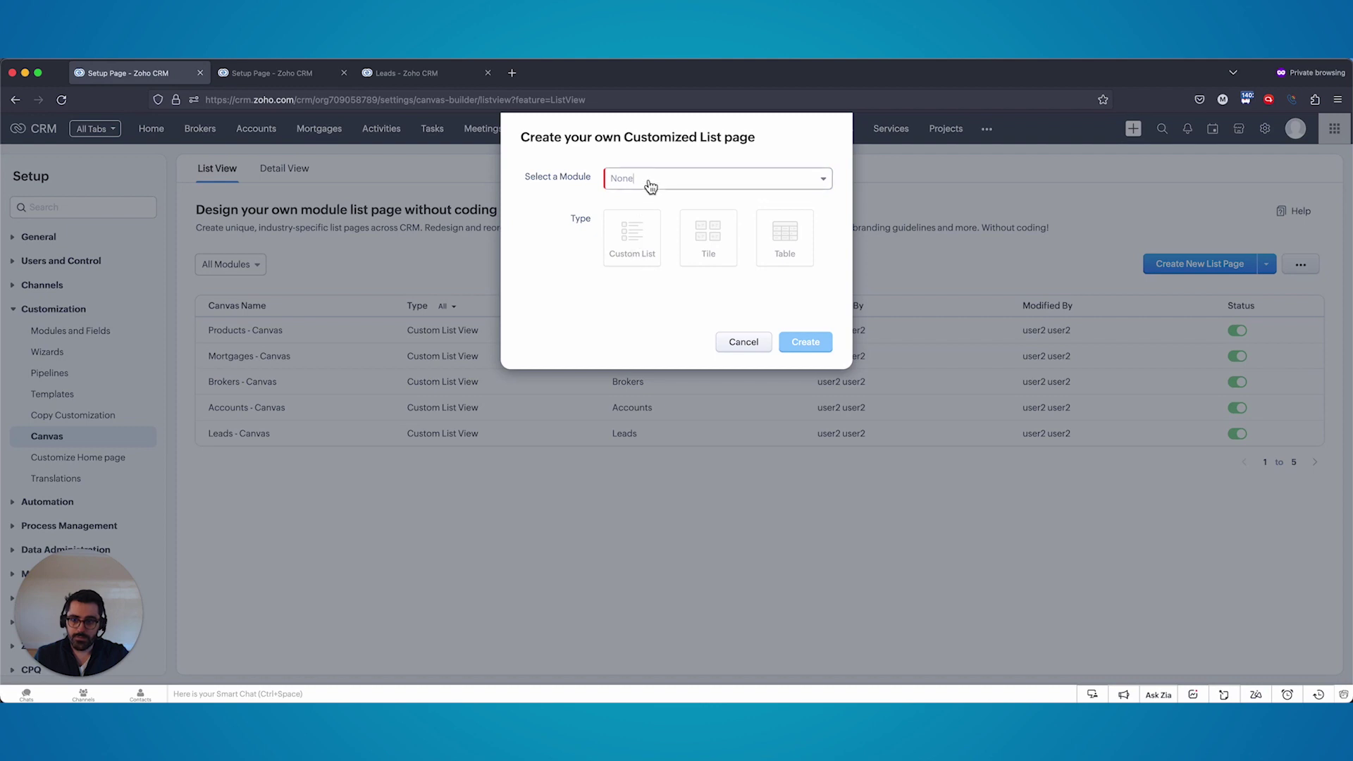
{"action": "left_click", "coordinate": [650, 186]}
{"action": "left_click", "coordinate": [639, 226]}
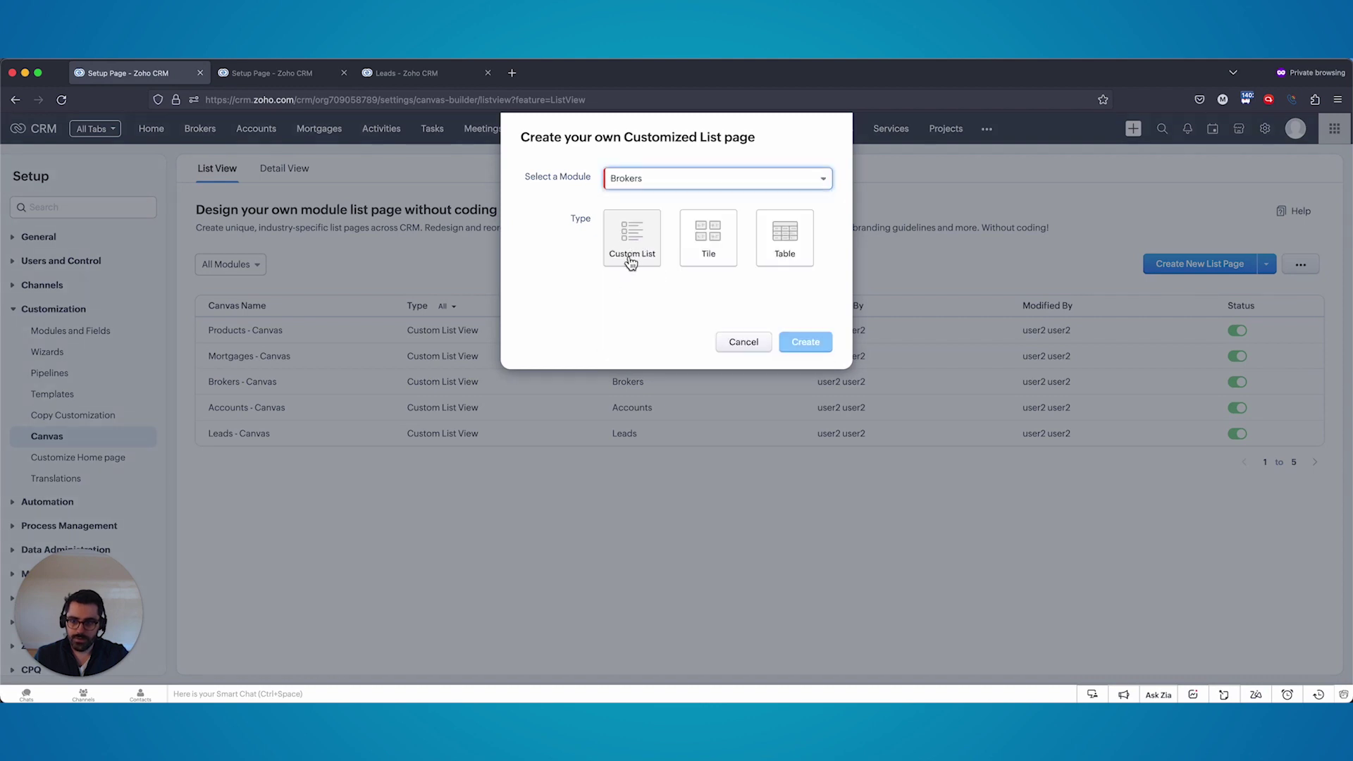
{"action": "left_click", "coordinate": [631, 263]}
{"action": "mouse_move", "coordinate": [624, 280]}
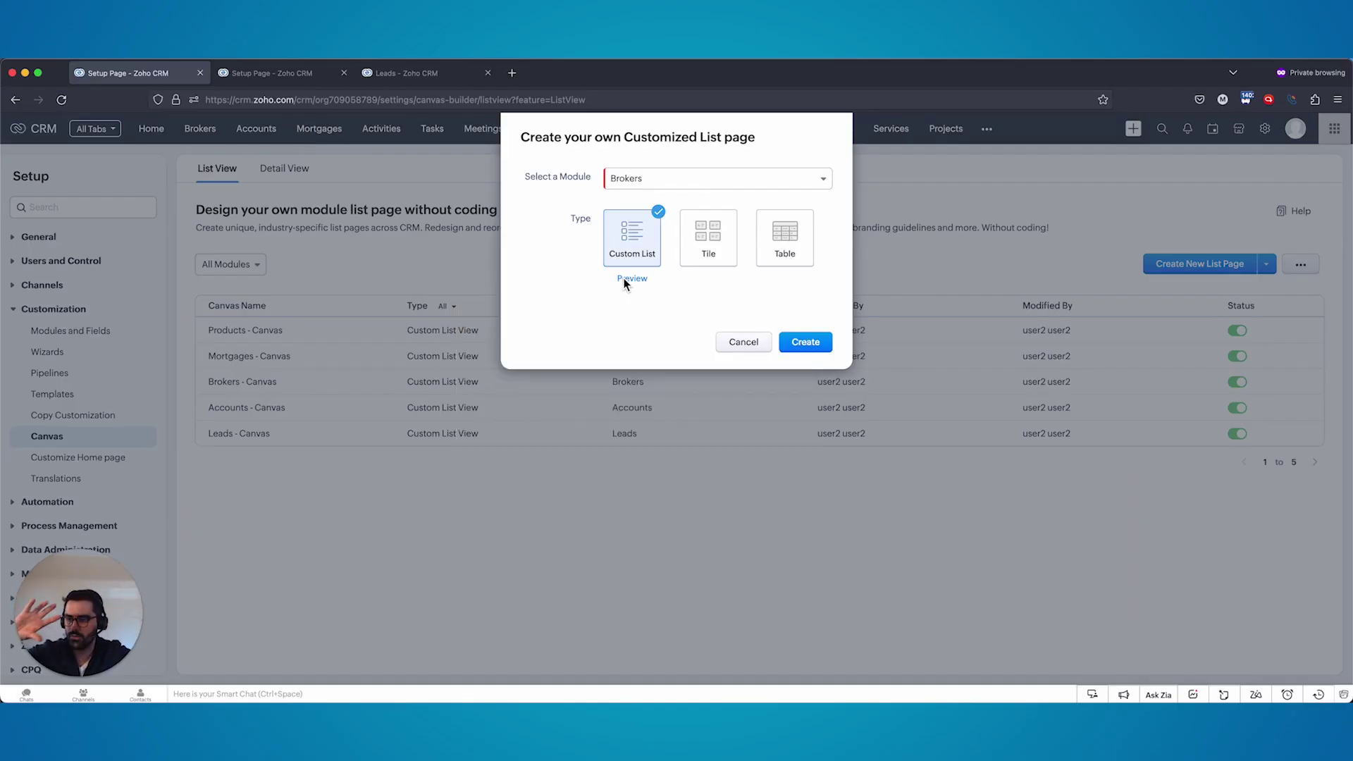
{"action": "mouse_move", "coordinate": [632, 279]}
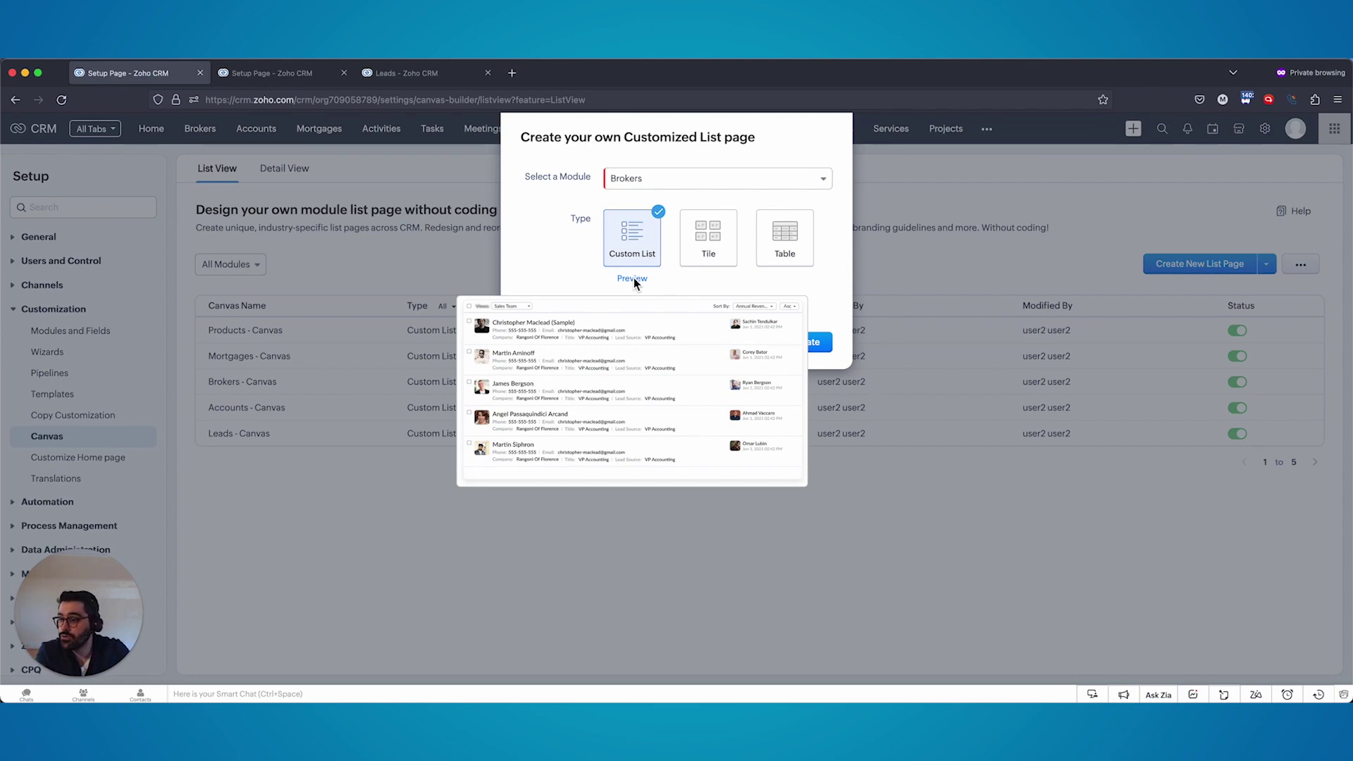
Step: Preview the Tile and Table layouts, then cancel the new list page
{"action": "left_click", "coordinate": [708, 237]}
{"action": "mouse_move", "coordinate": [710, 280]}
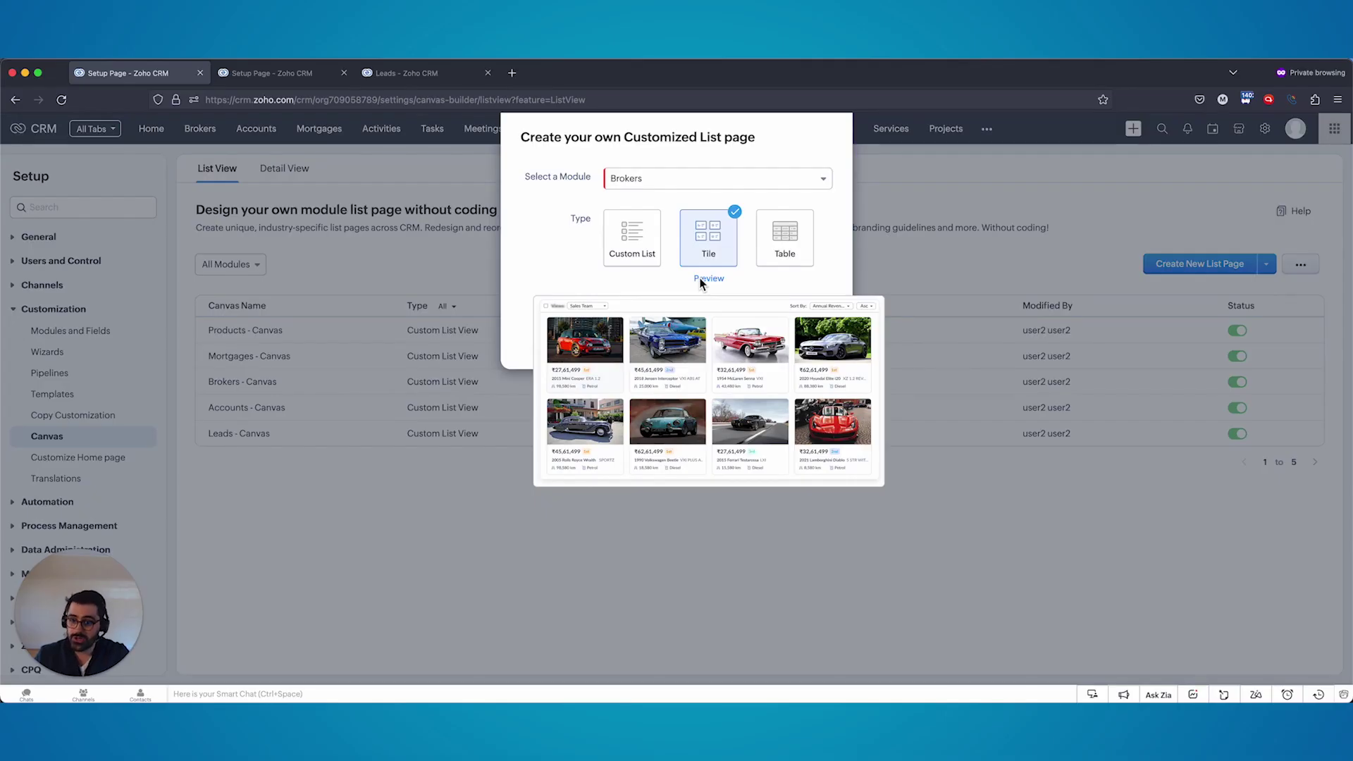
{"action": "left_click", "coordinate": [775, 254]}
{"action": "mouse_move", "coordinate": [778, 277]}
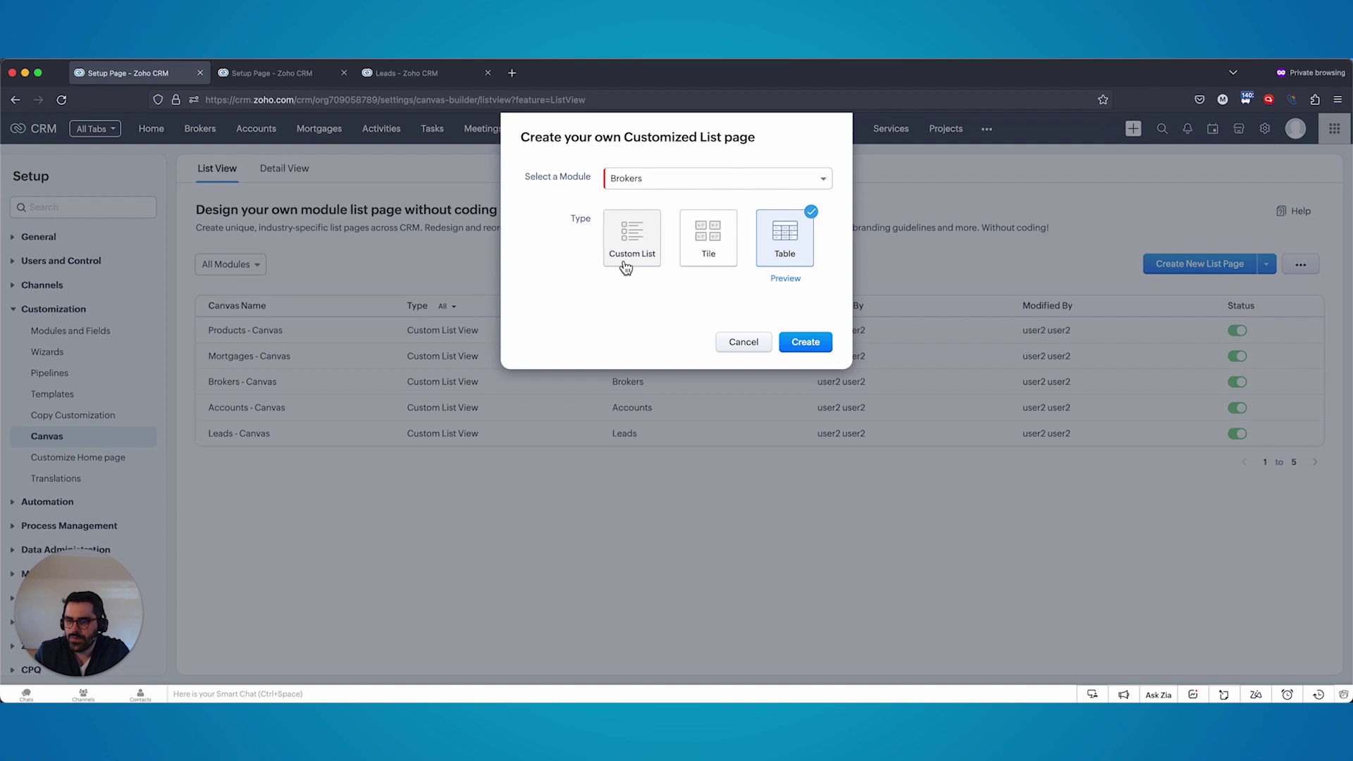
{"action": "left_click", "coordinate": [745, 357]}
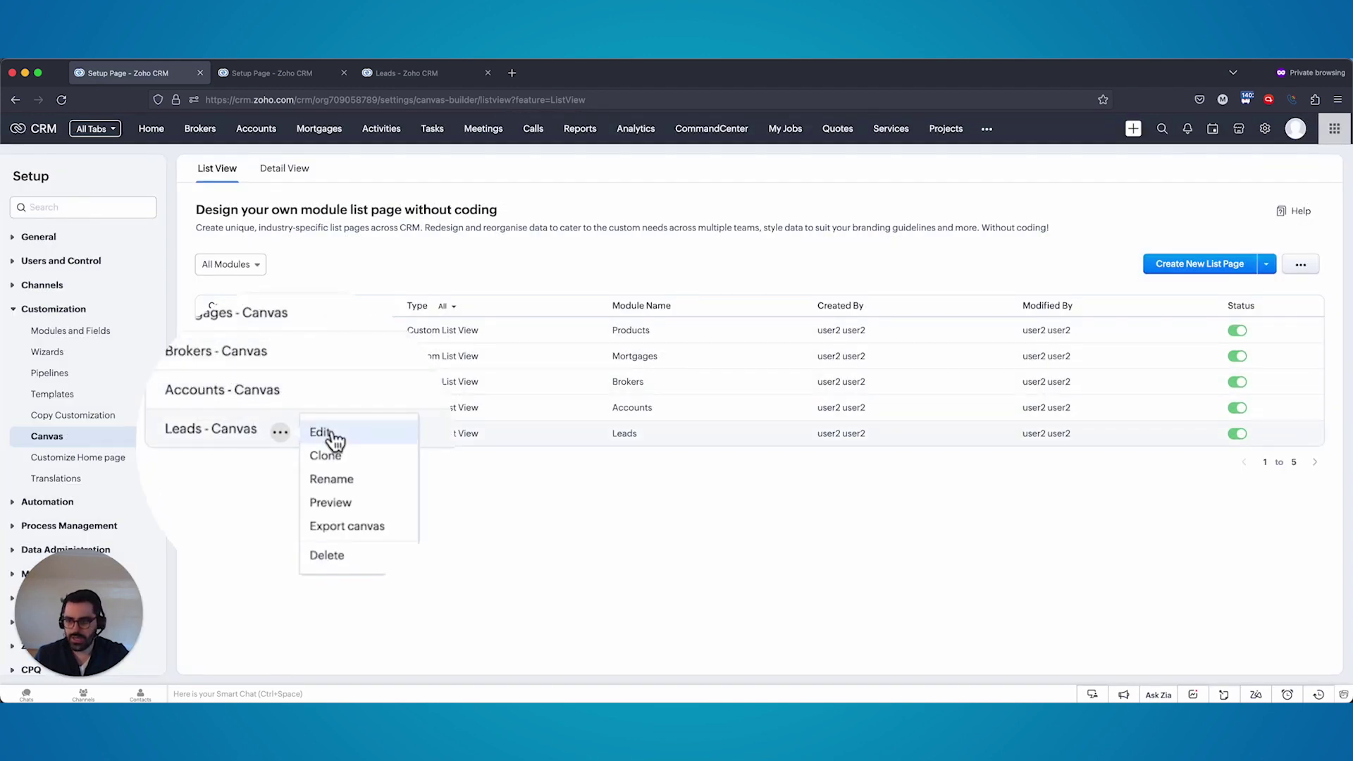
Step: Edit Leads - Canvas and place the Created By field on the card beside Lead Source
{"action": "left_click", "coordinate": [314, 466]}
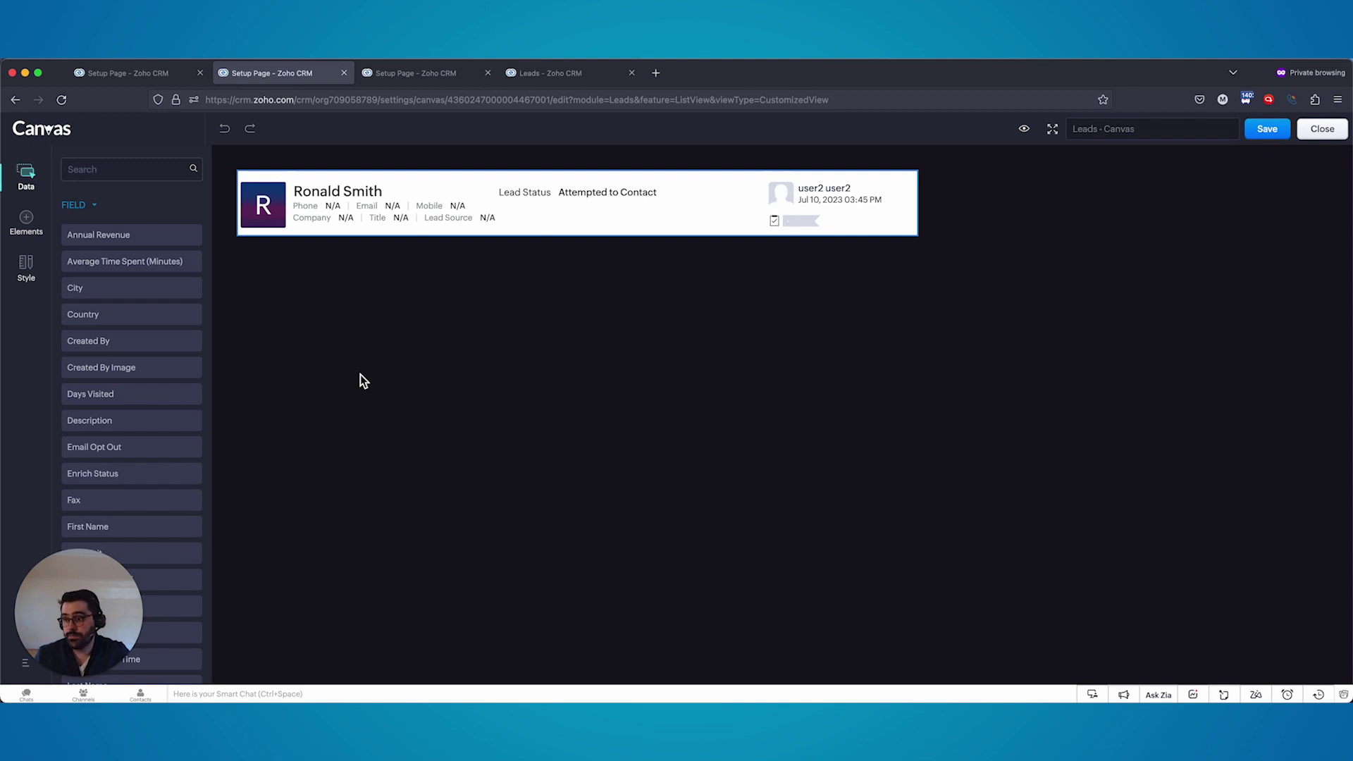
{"action": "left_click", "coordinate": [74, 205]}
{"action": "left_click", "coordinate": [74, 205]}
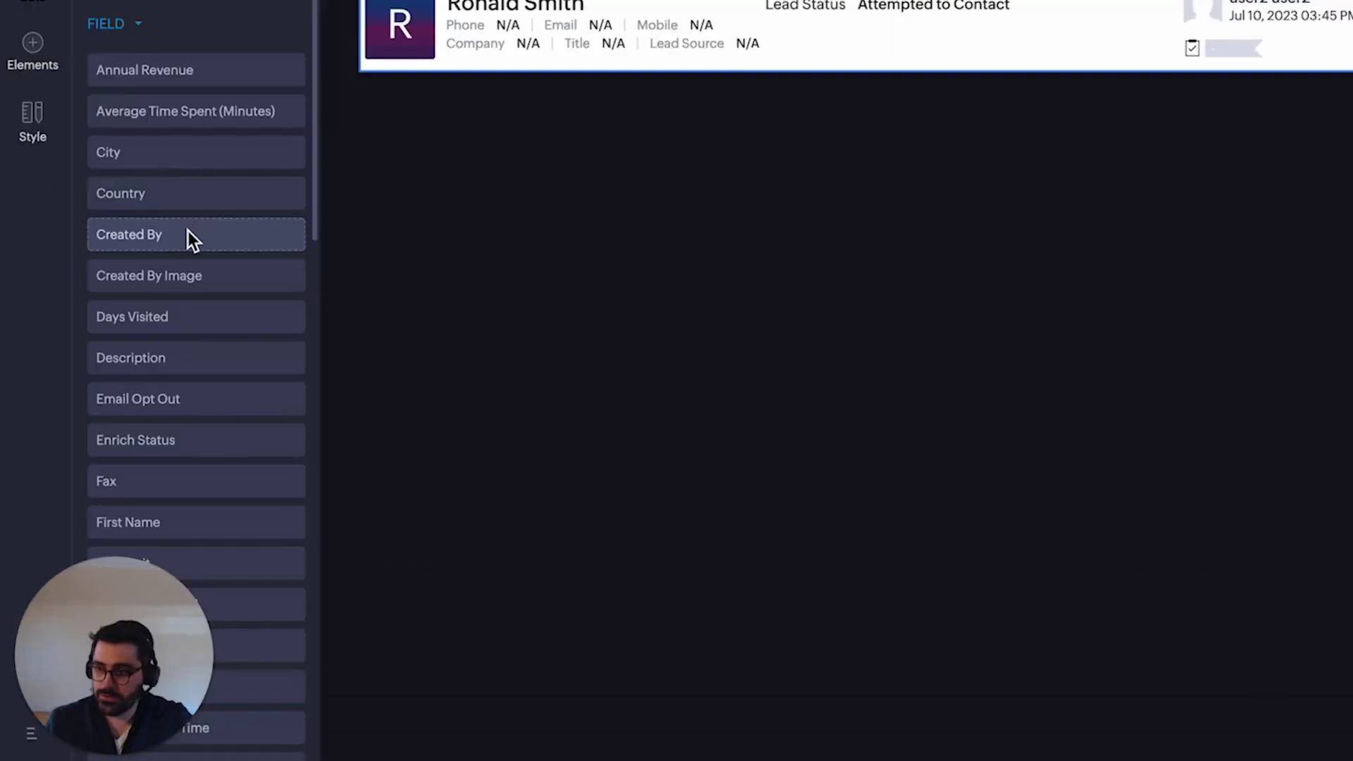
{"action": "left_click_drag", "start_coordinate": [131, 343], "coordinate": [505, 242]}
{"action": "left_click_drag", "start_coordinate": [552, 293], "coordinate": [562, 263]}
Step: Try each label alignment for Created By, settling on the label left of the value
{"action": "left_click", "coordinate": [724, 270]}
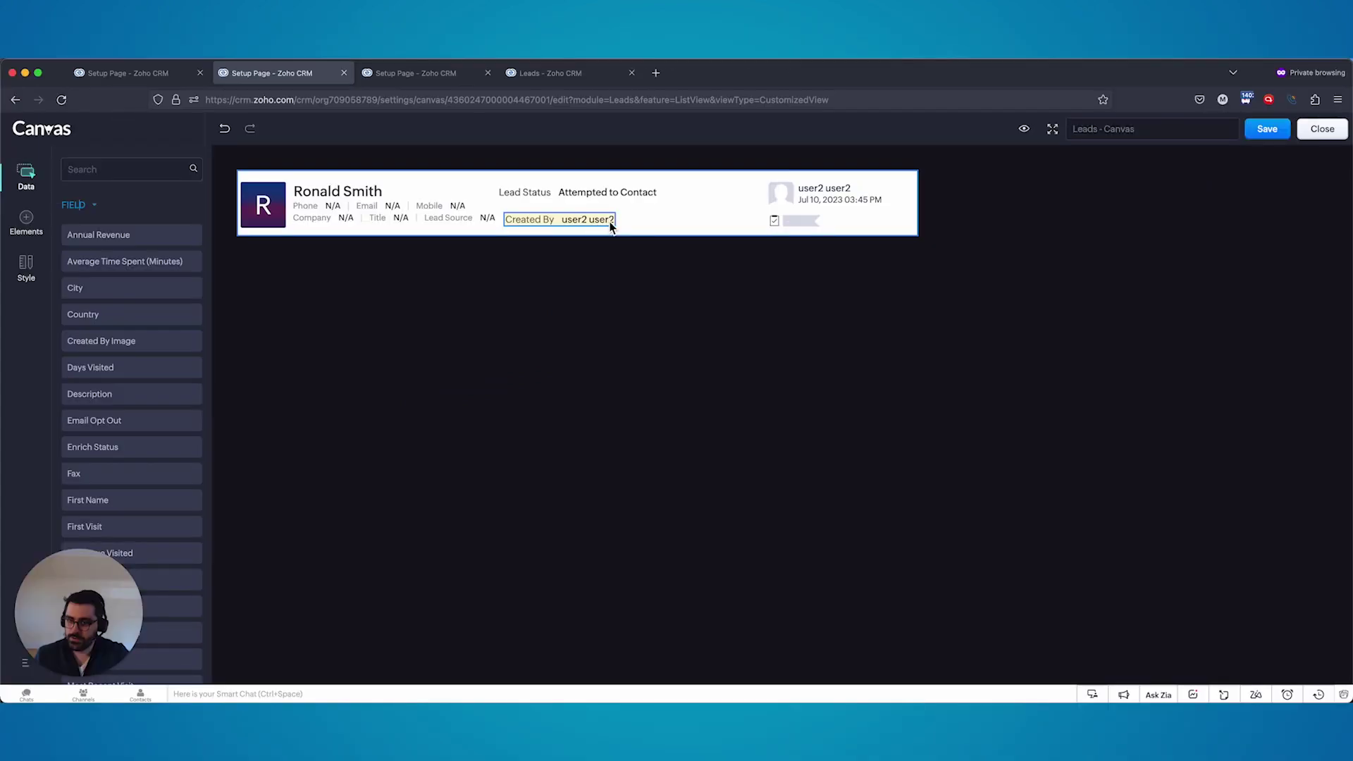
{"action": "left_click", "coordinate": [610, 221]}
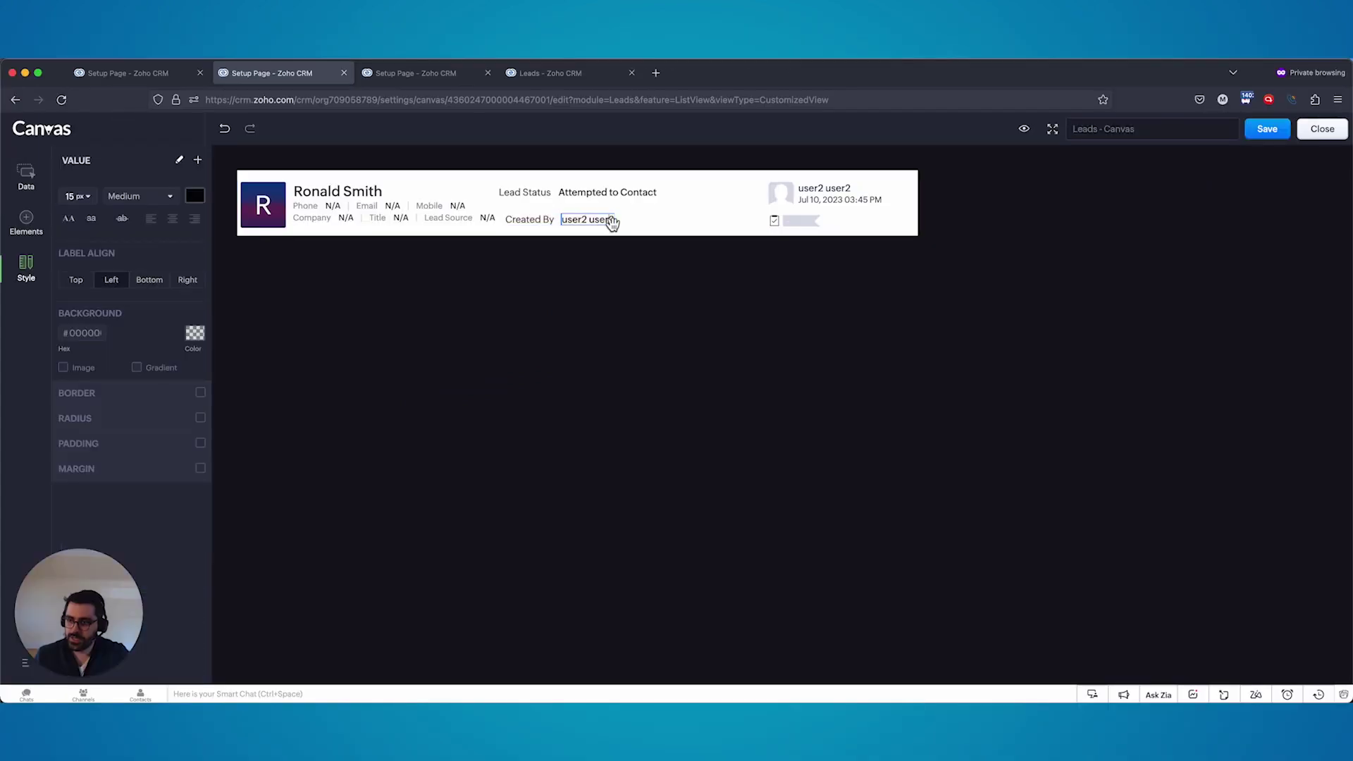
{"action": "left_click", "coordinate": [83, 282]}
{"action": "left_click", "coordinate": [146, 282]}
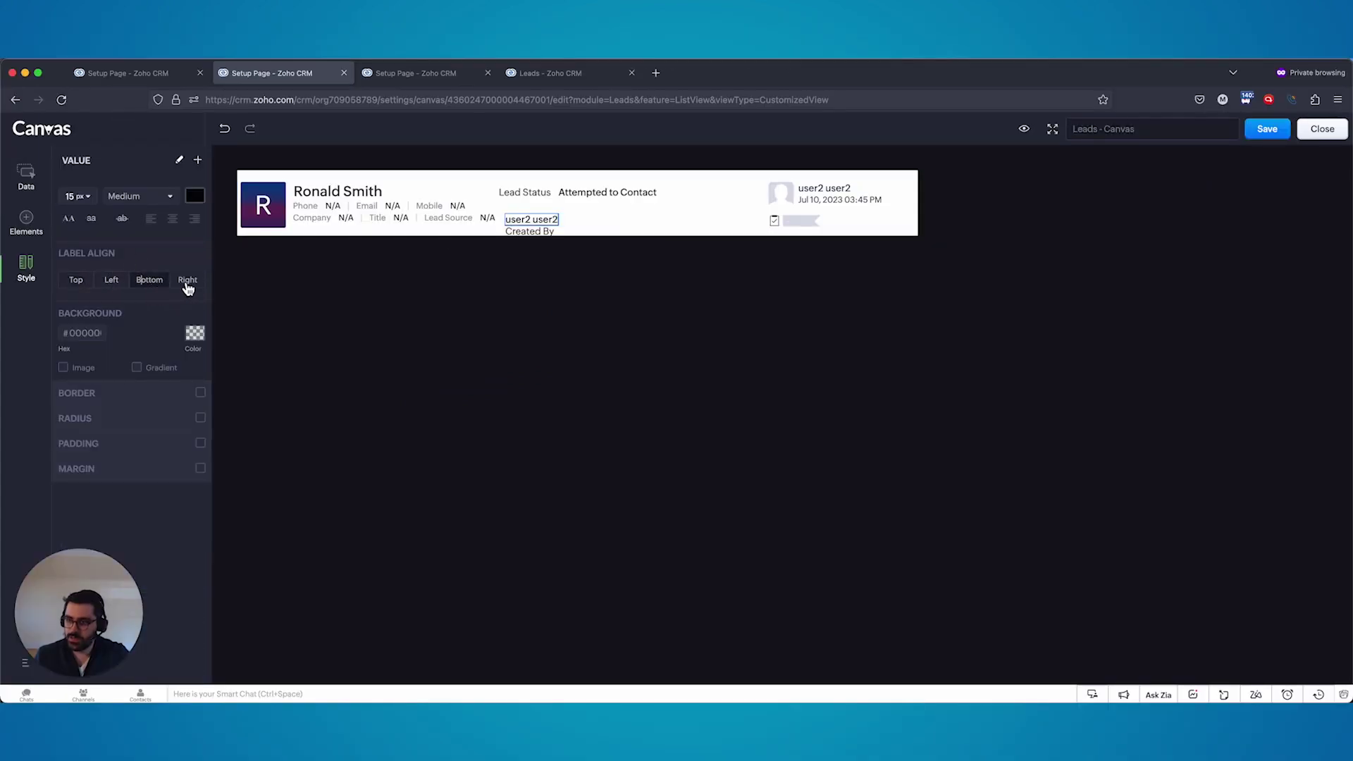
{"action": "left_click", "coordinate": [188, 282]}
{"action": "left_click", "coordinate": [111, 282]}
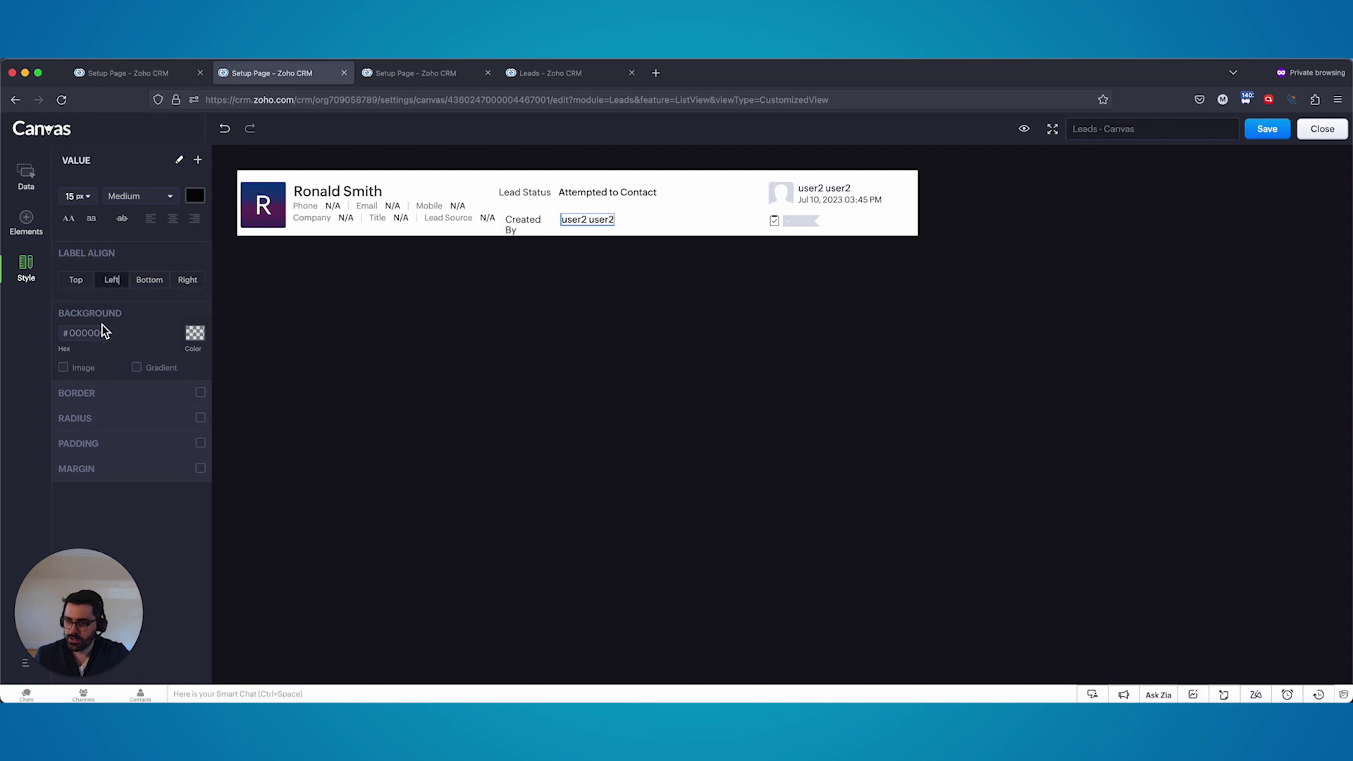
Step: Test red styling on the Created By value, ending with no background fill and black text
{"action": "left_click", "coordinate": [195, 333]}
{"action": "left_click", "coordinate": [203, 392]}
{"action": "left_click", "coordinate": [150, 374]}
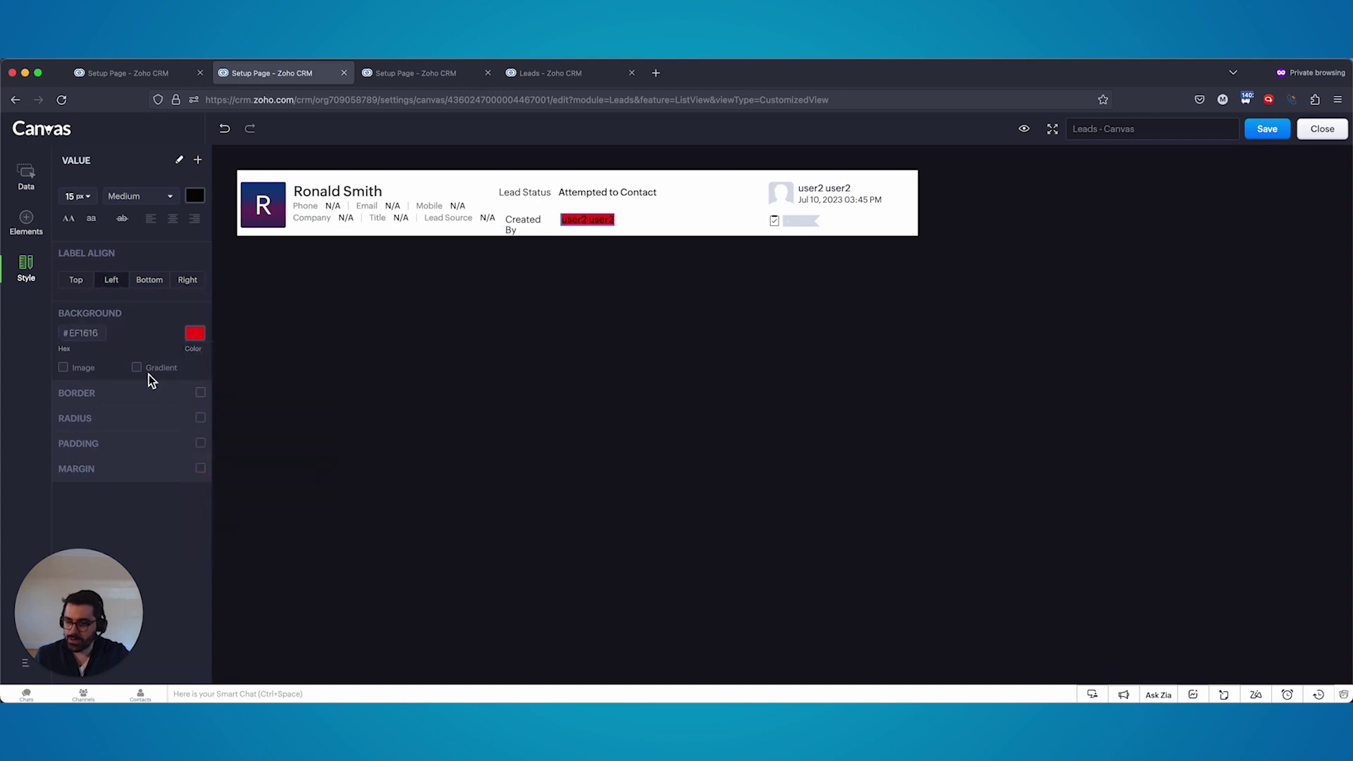
{"action": "left_click", "coordinate": [192, 340]}
{"action": "left_click", "coordinate": [213, 358]}
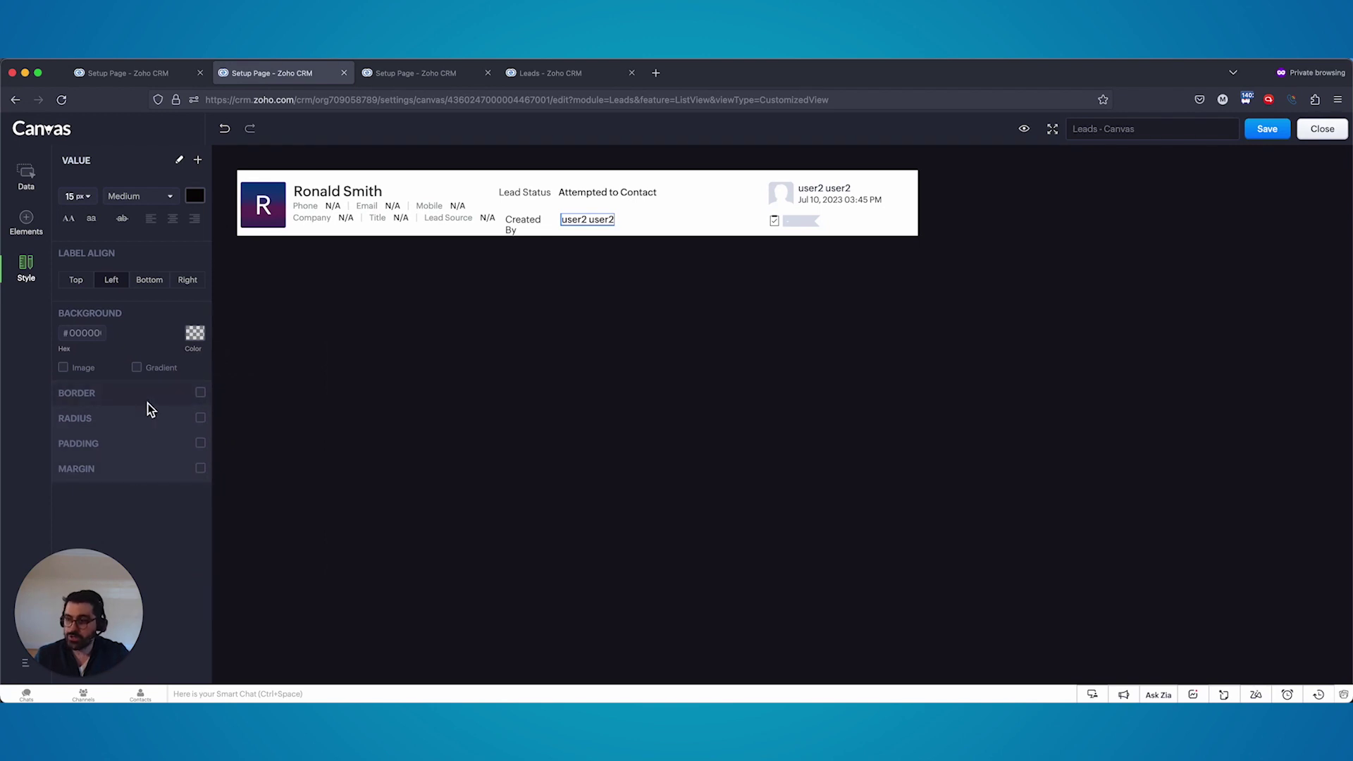
{"action": "left_click", "coordinate": [200, 192]}
{"action": "left_click", "coordinate": [216, 264]}
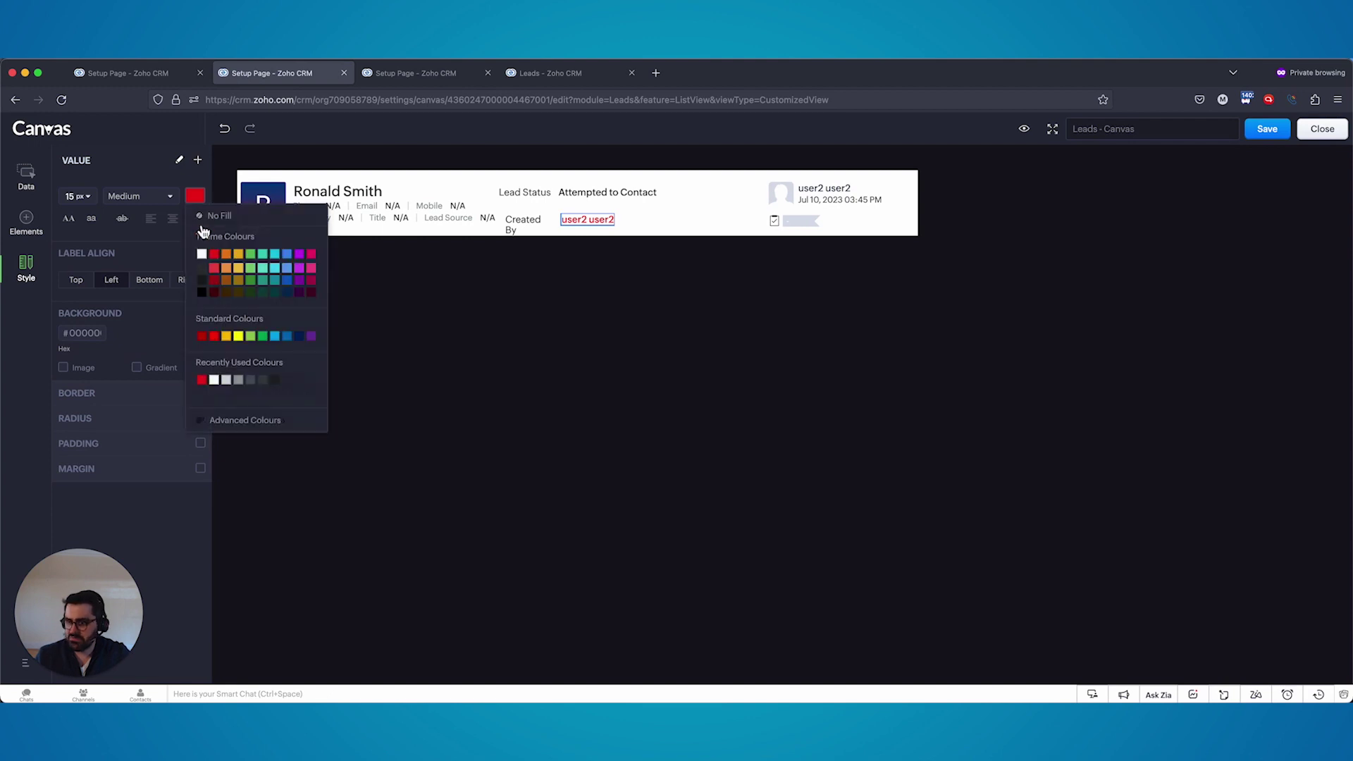
{"action": "left_click", "coordinate": [206, 218]}
{"action": "left_click", "coordinate": [200, 197]}
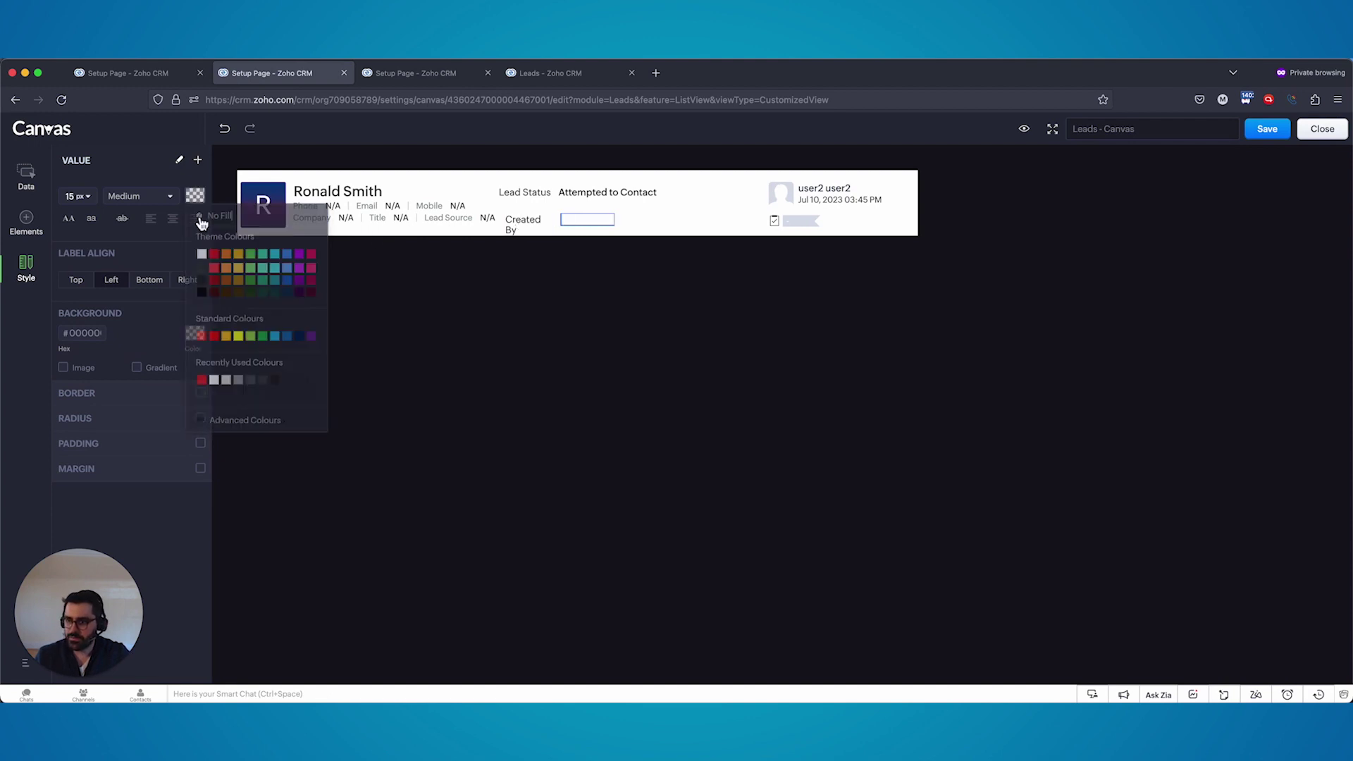
{"action": "left_click", "coordinate": [203, 293]}
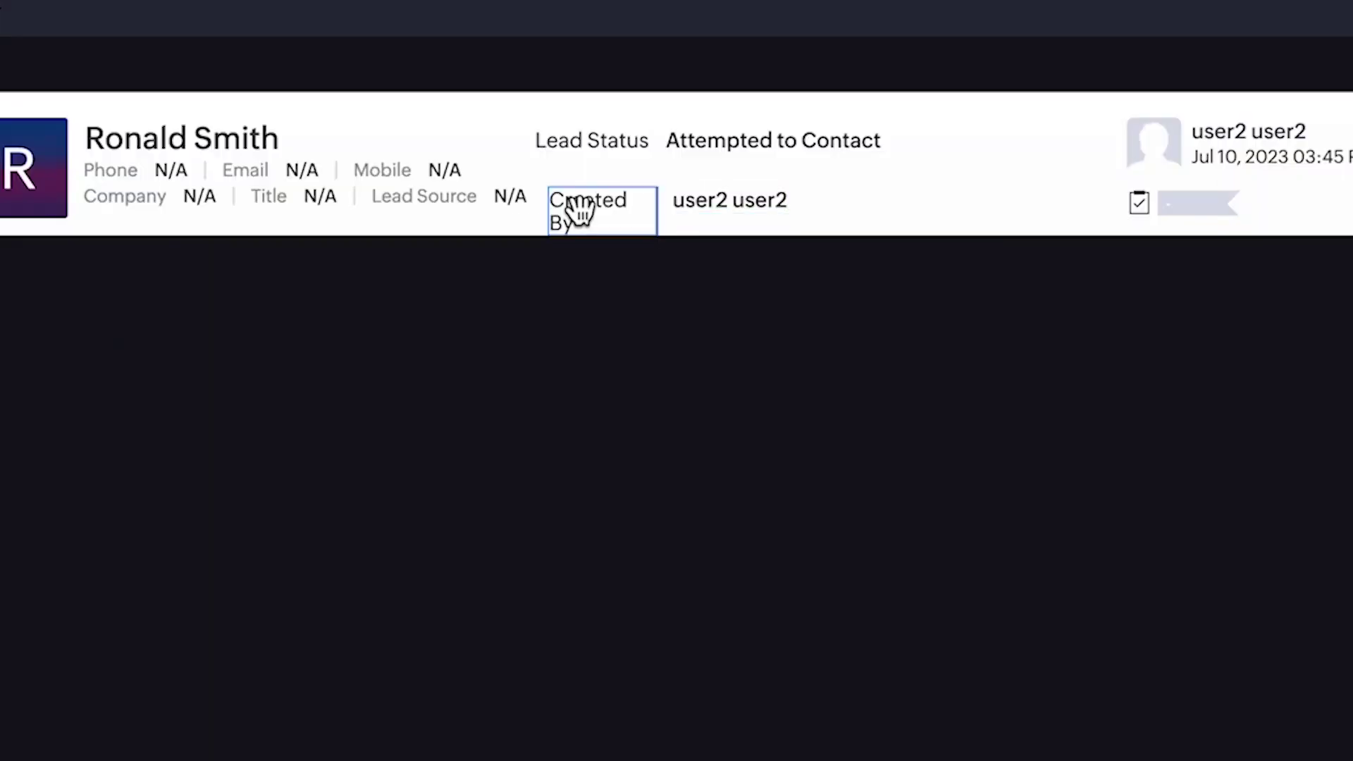
Step: Hide the Created By label and shift the user2 user2 value slightly right
{"action": "right_click", "coordinate": [579, 214]}
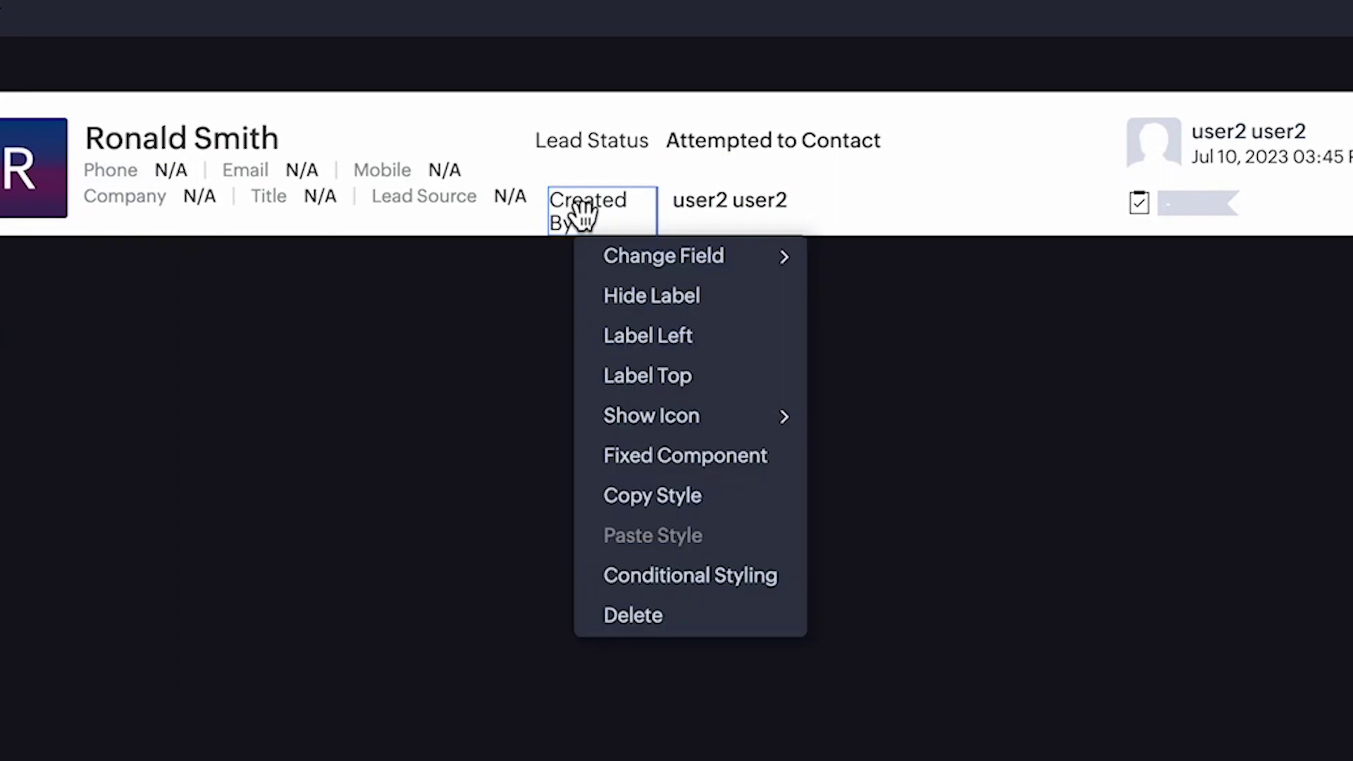
{"action": "left_click", "coordinate": [646, 296]}
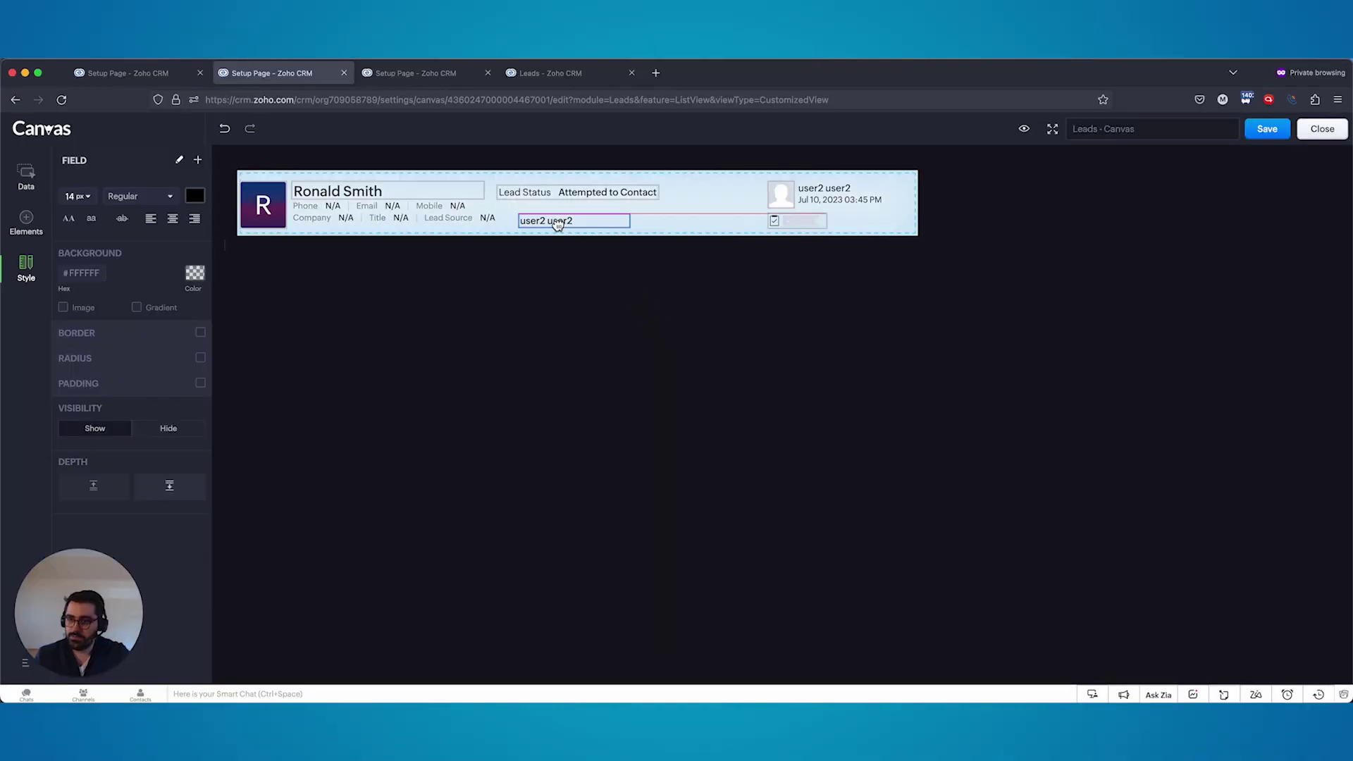
{"action": "left_click_drag", "start_coordinate": [619, 224], "coordinate": [640, 224]}
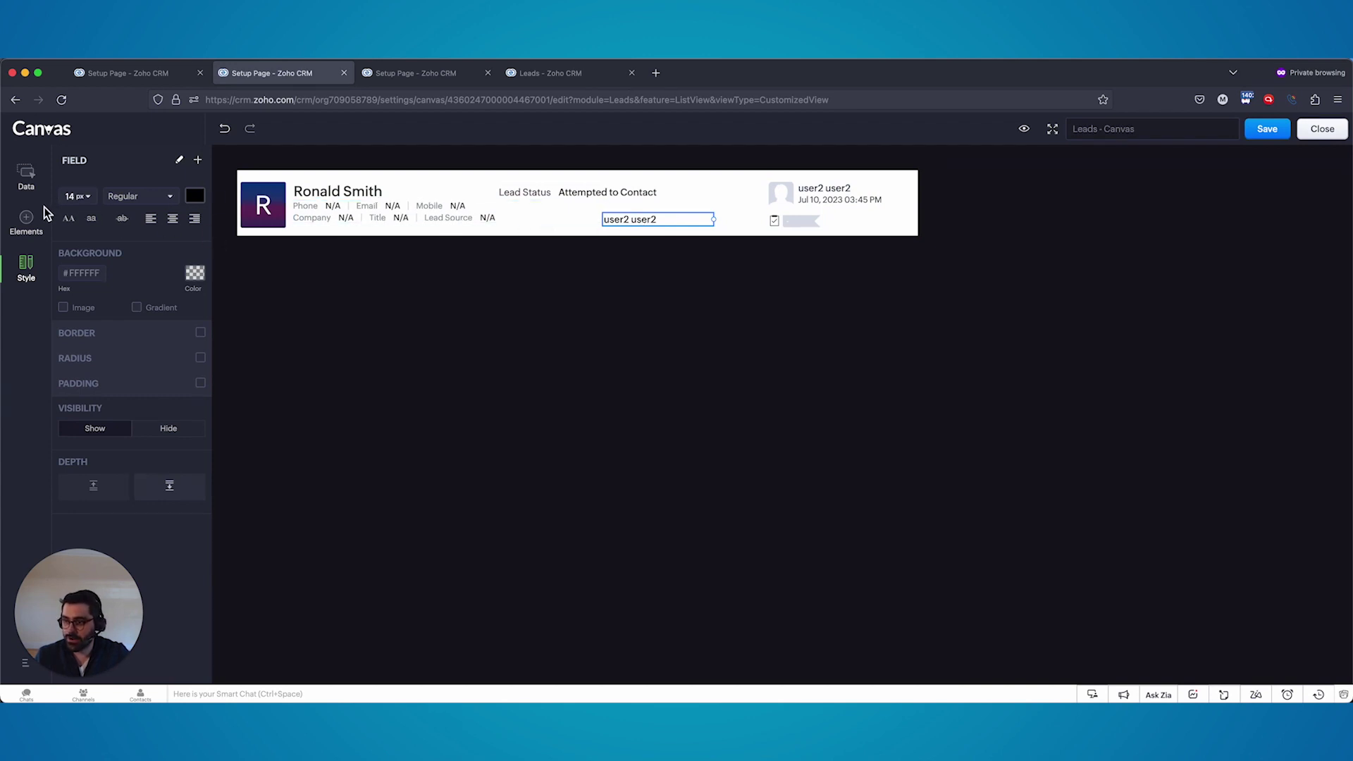
Step: Add a text element reading 'Record Owner' beside the value, widened to fit
{"action": "left_click", "coordinate": [26, 176]}
{"action": "left_click", "coordinate": [26, 220]}
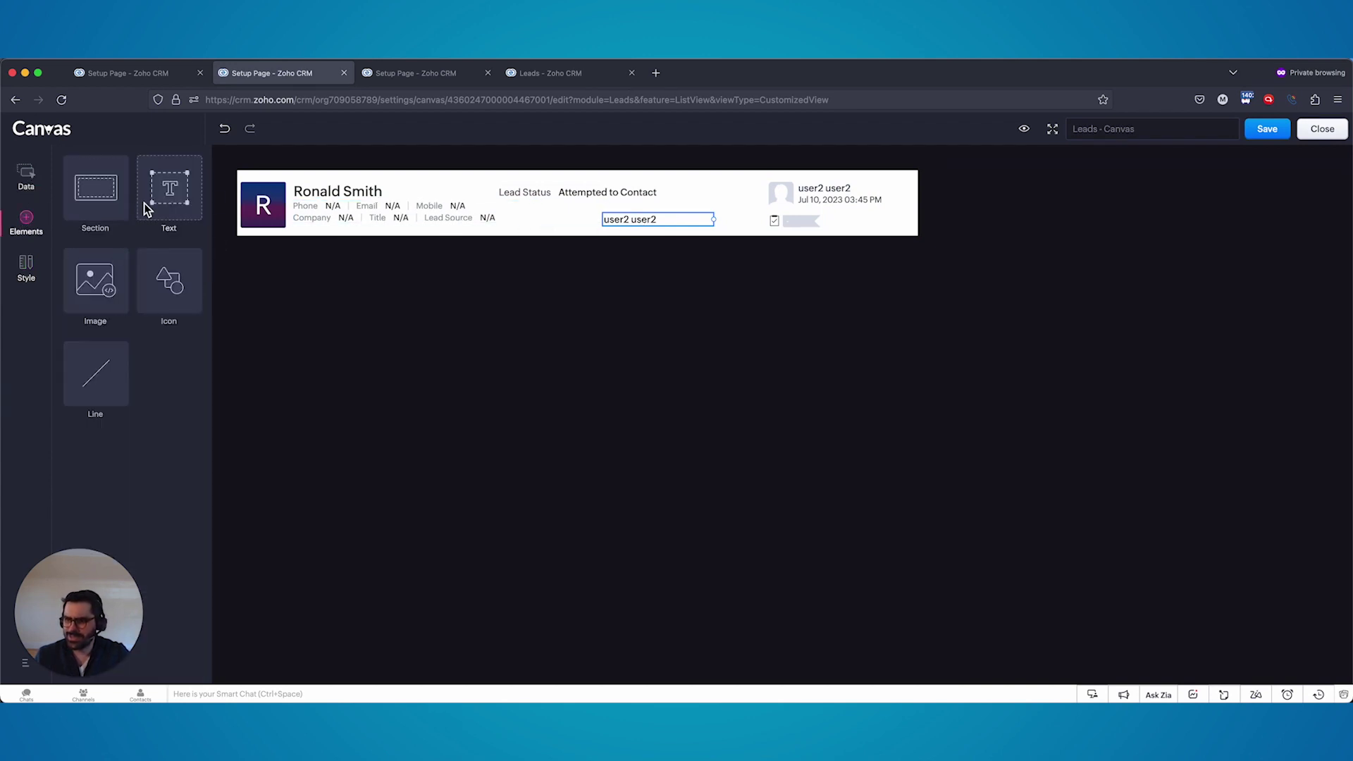
{"action": "left_click_drag", "start_coordinate": [145, 209], "coordinate": [557, 223]}
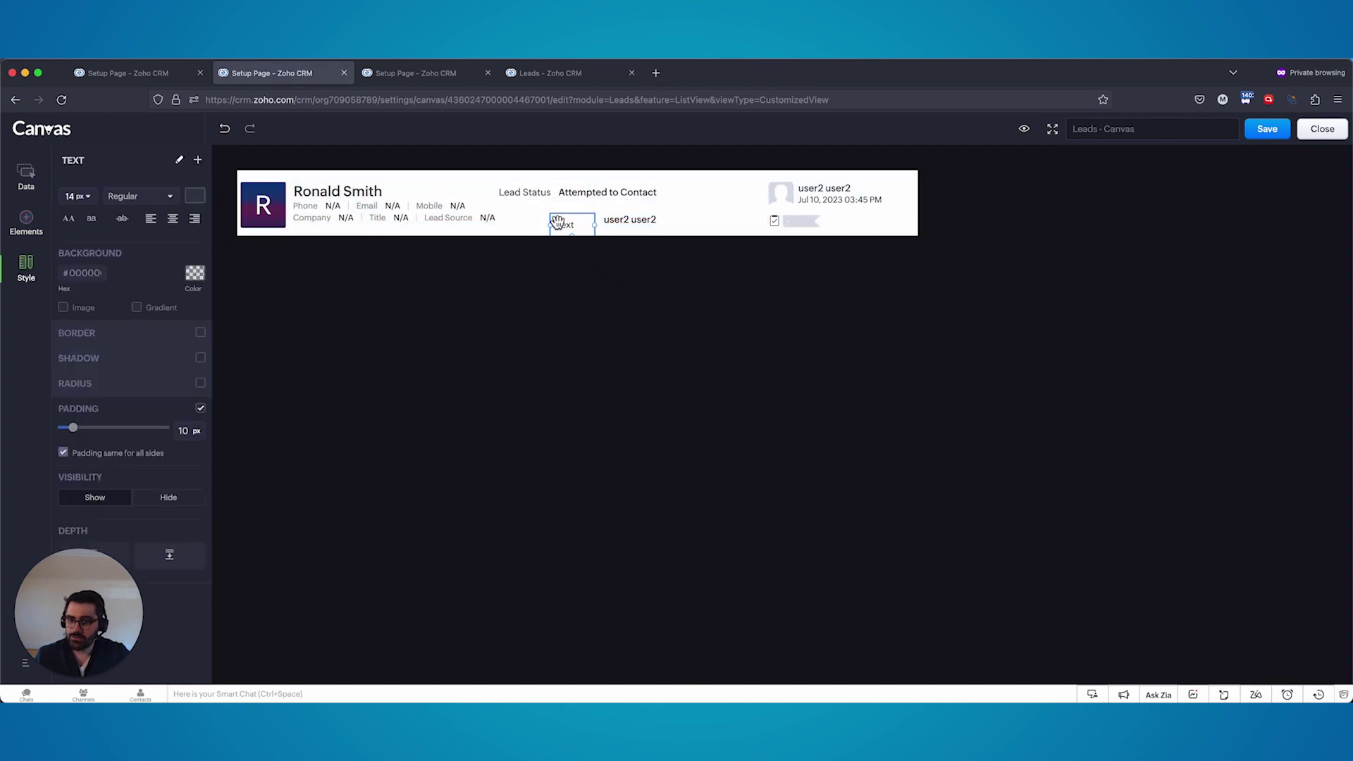
{"action": "double_click", "coordinate": [558, 224]}
{"action": "type", "text": "Recor"}
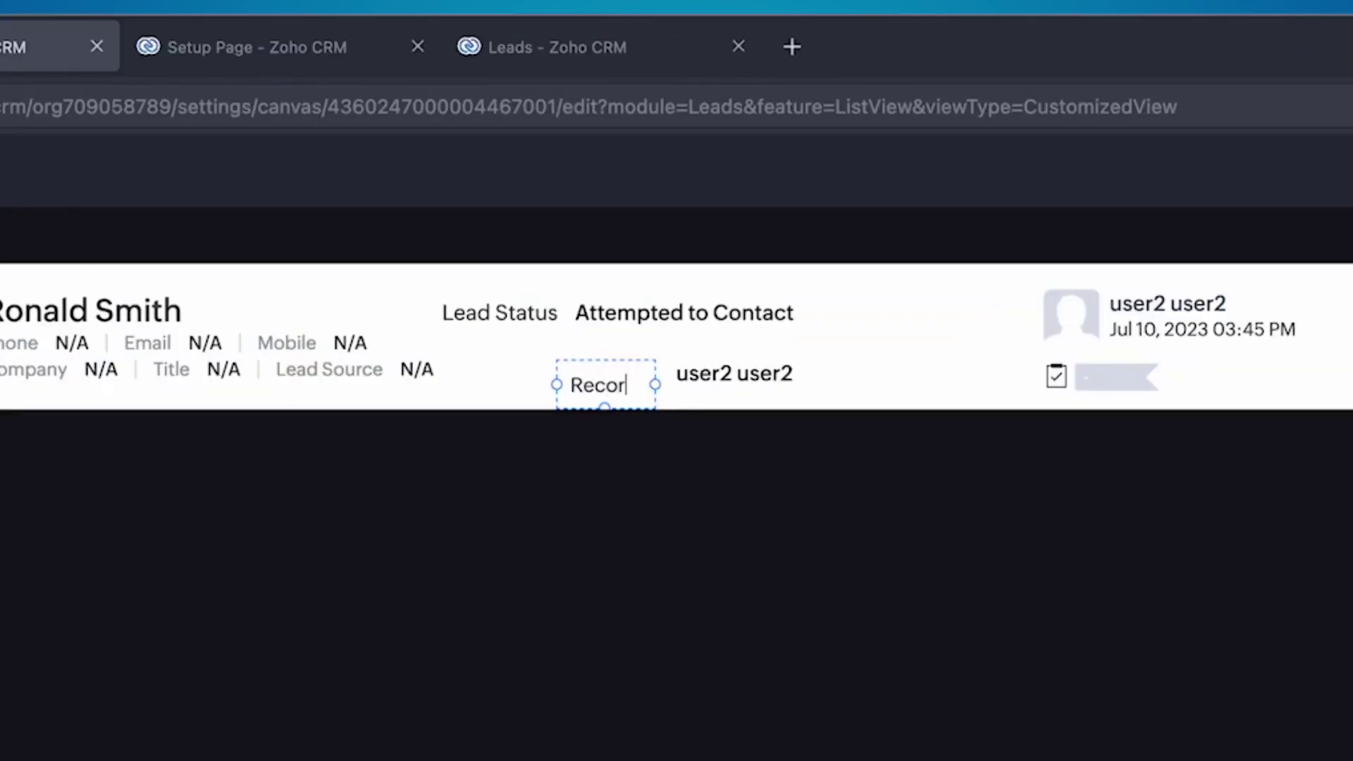
{"action": "type", "text": "d Ow"}
{"action": "type", "text": "ner"}
{"action": "left_click_drag", "start_coordinate": [557, 385], "coordinate": [475, 384]}
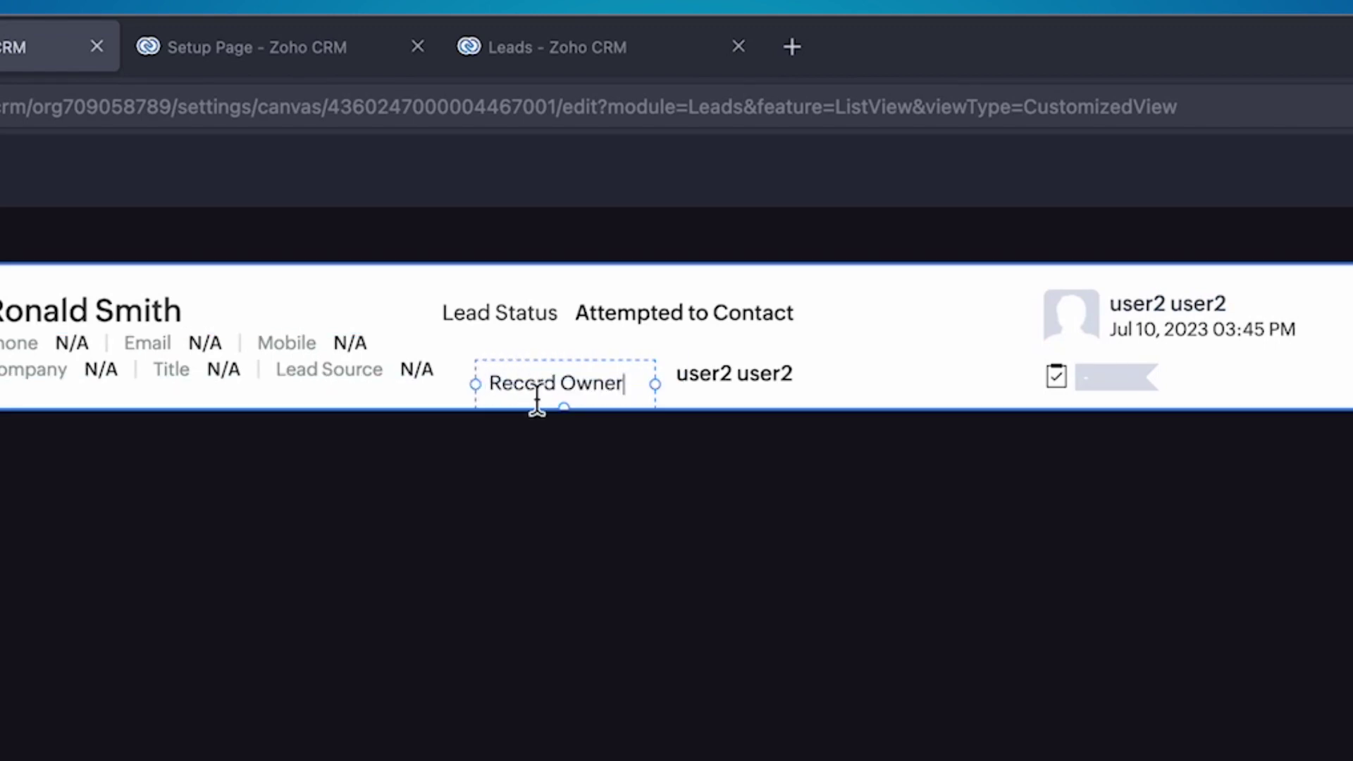
{"action": "left_click", "coordinate": [678, 397]}
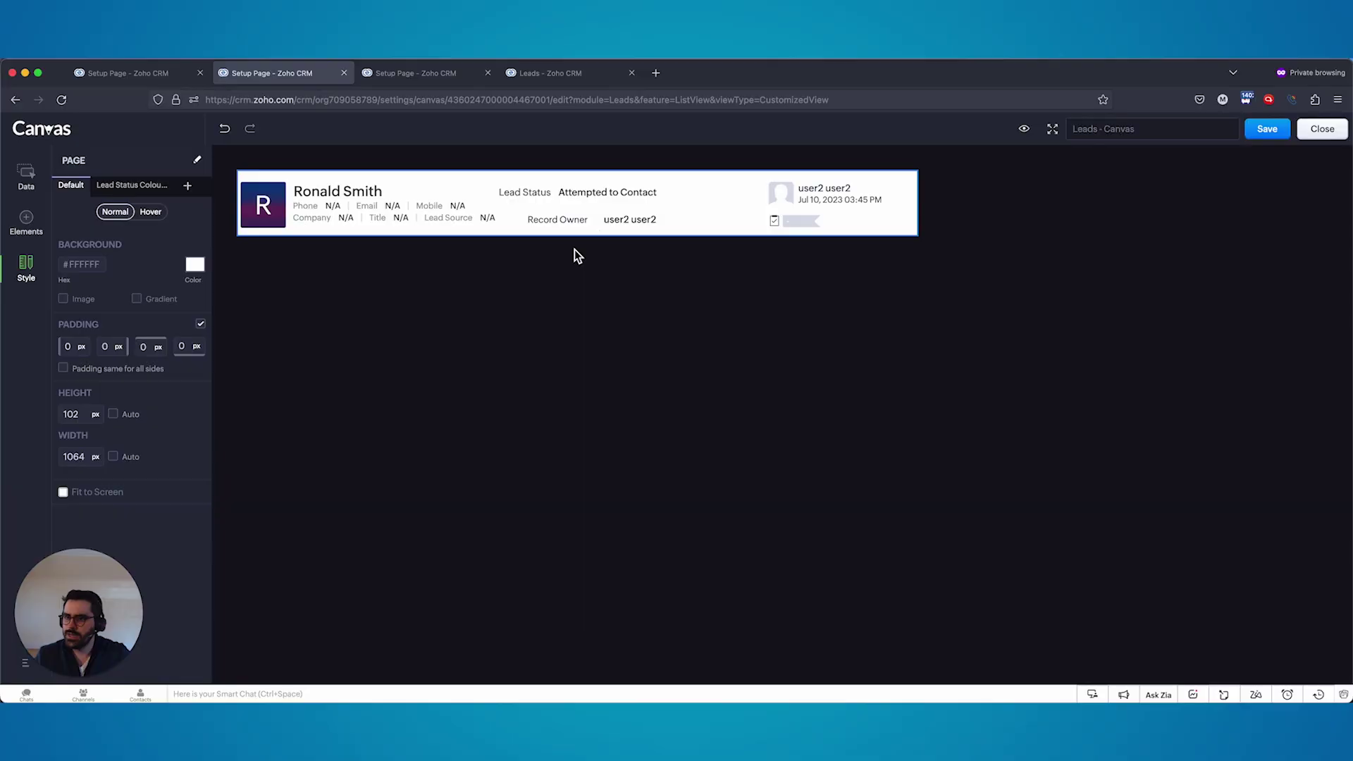
Step: Delete the Record Owner text and add a basket icon just before Lead Status
{"action": "left_click", "coordinate": [575, 224]}
{"action": "key", "text": "Delete"}
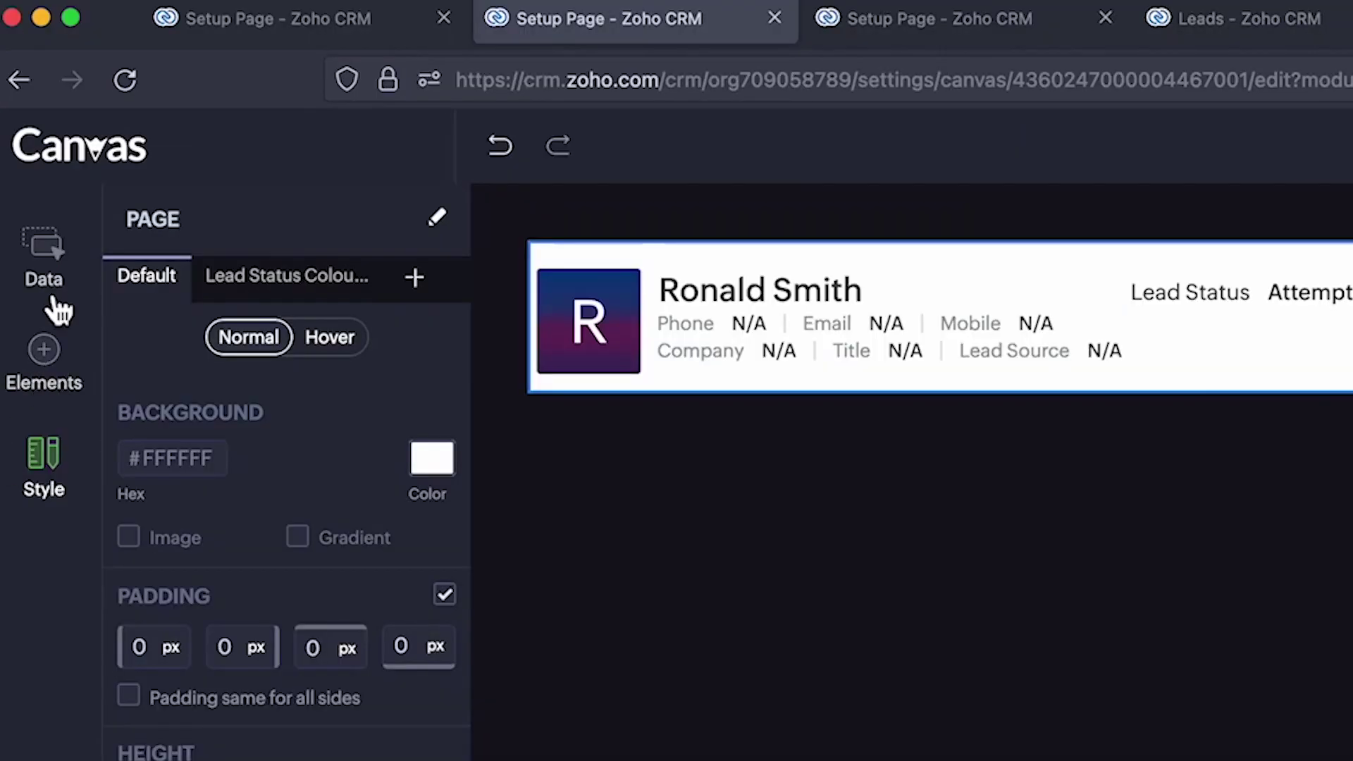
{"action": "left_click", "coordinate": [60, 310]}
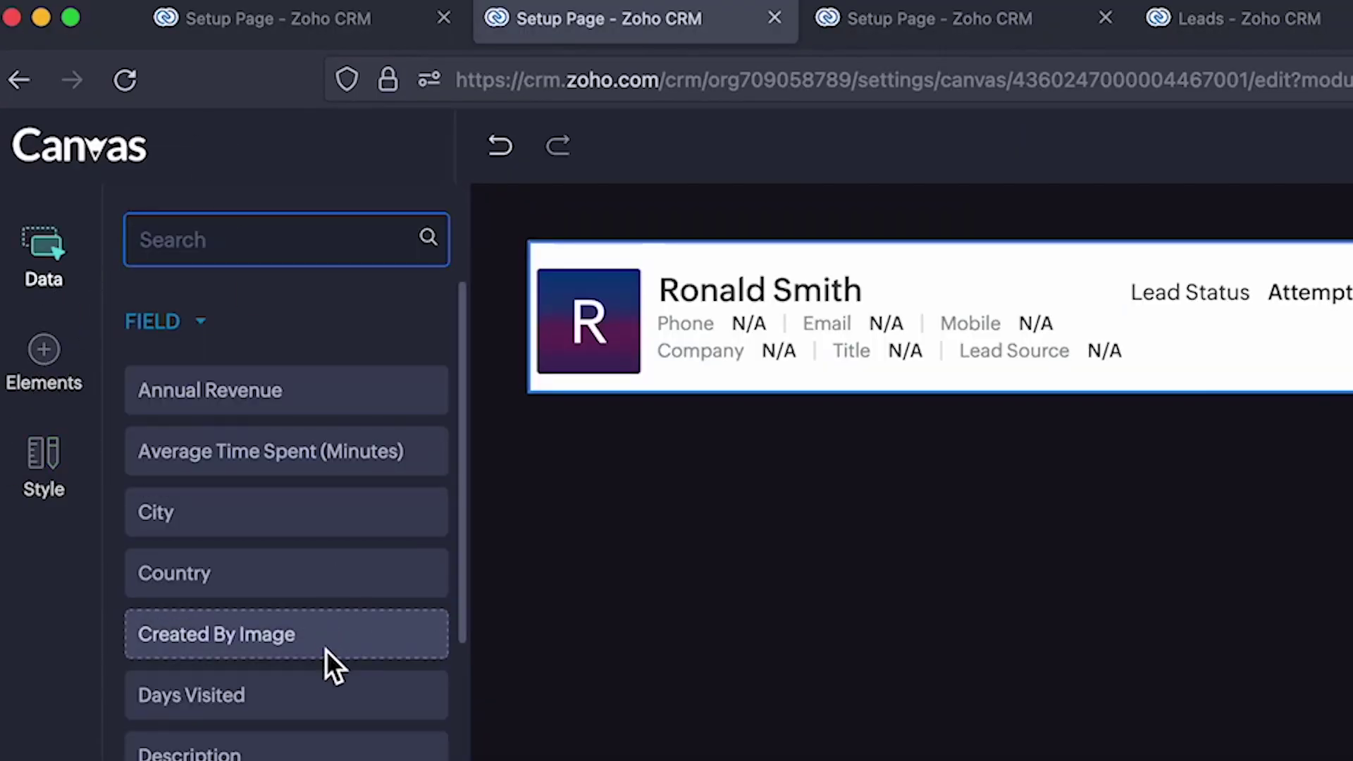
{"action": "left_click", "coordinate": [74, 363]}
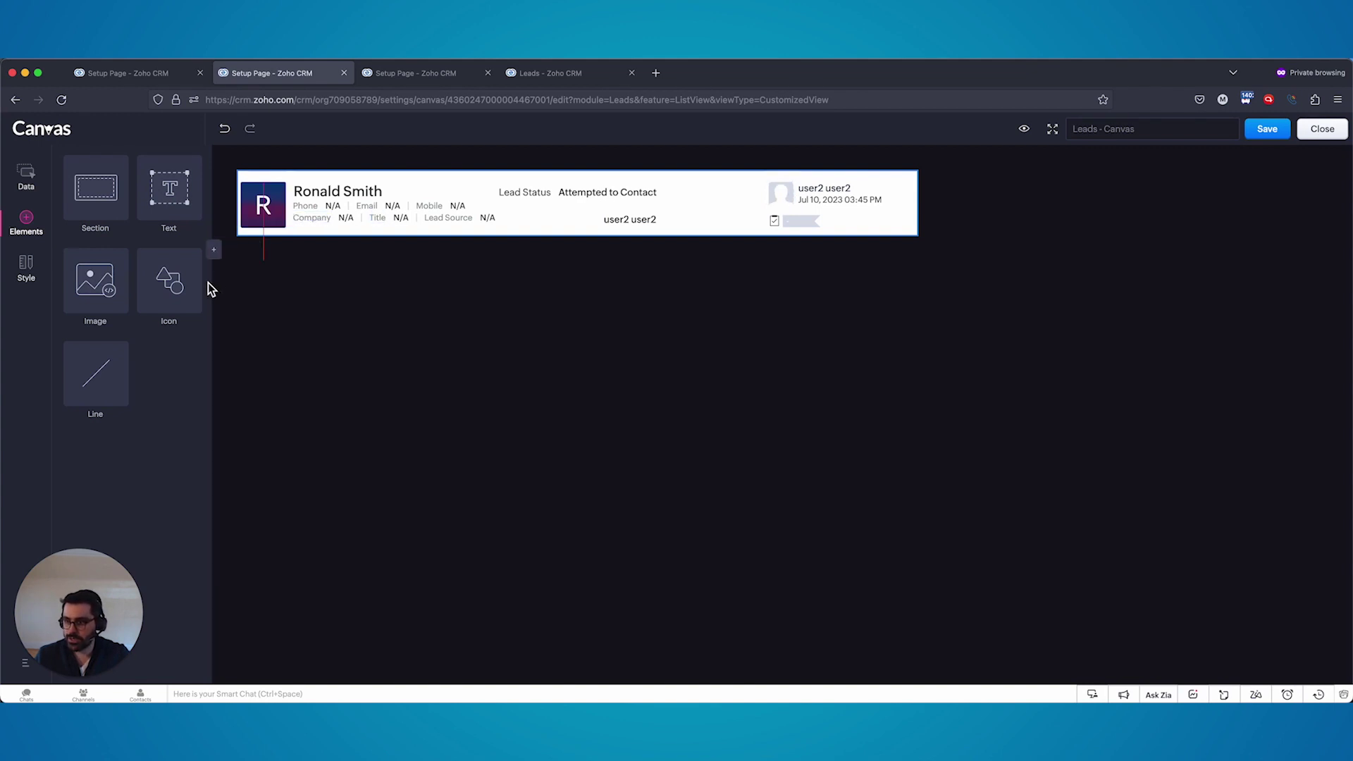
{"action": "left_click_drag", "start_coordinate": [289, 259], "coordinate": [533, 219]}
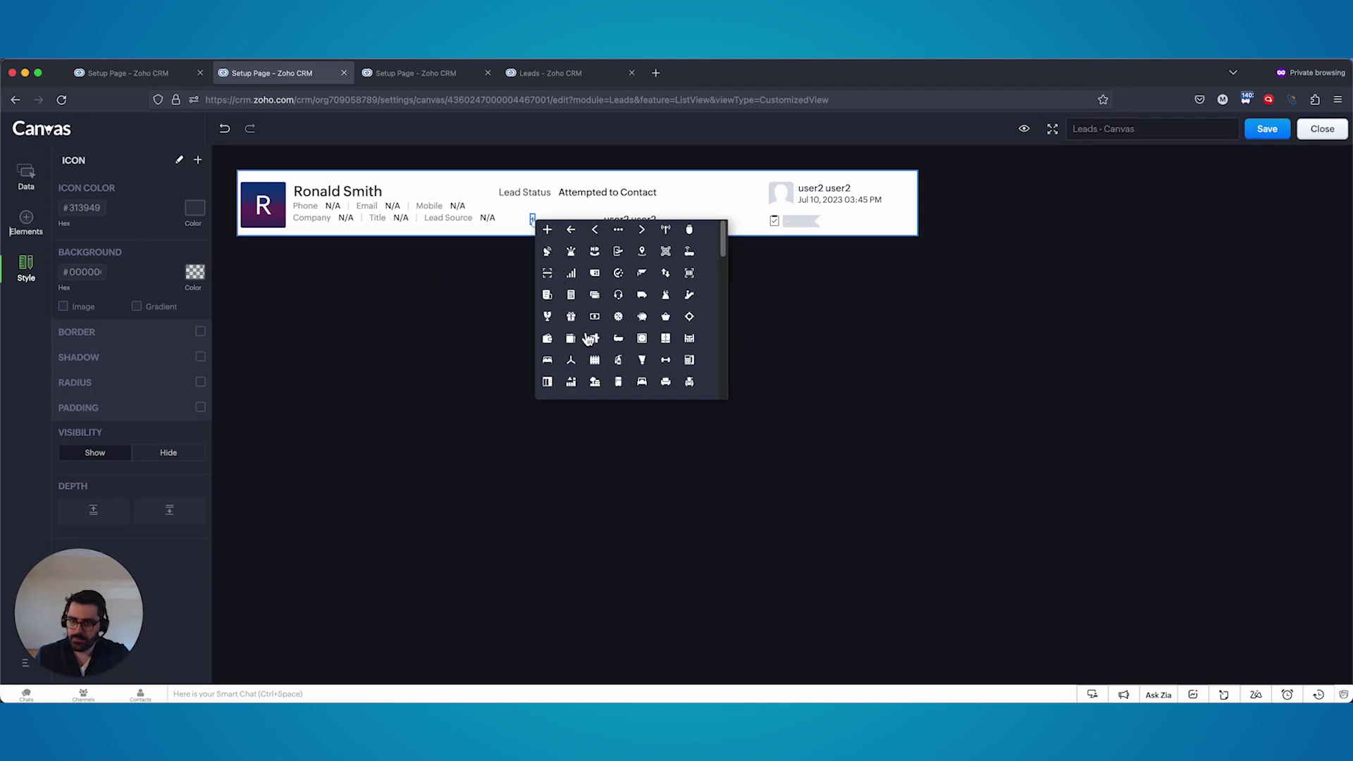
{"action": "left_click", "coordinate": [665, 317]}
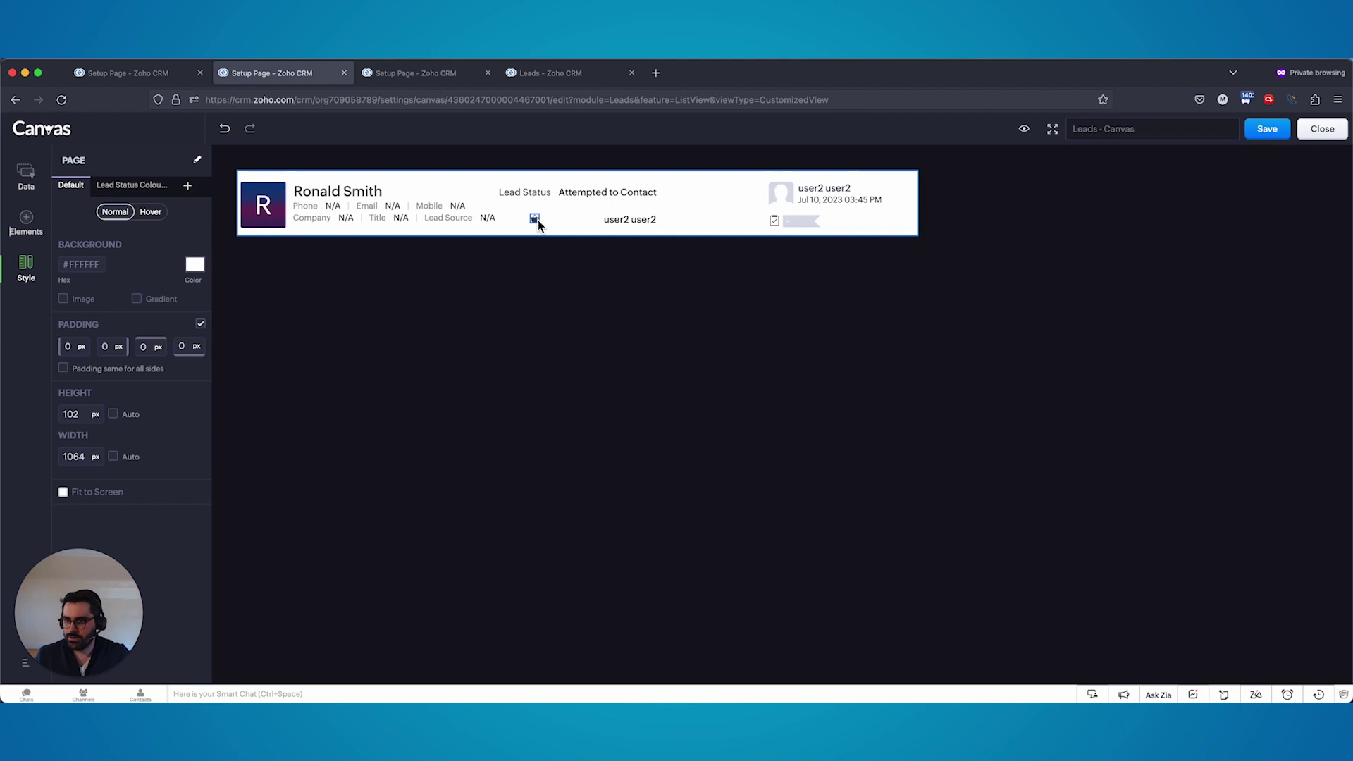
{"action": "left_click_drag", "start_coordinate": [534, 220], "coordinate": [491, 193]}
Step: Save the Leads canvas and close the editor, returning to the Canvas list
{"action": "left_click", "coordinate": [527, 271]}
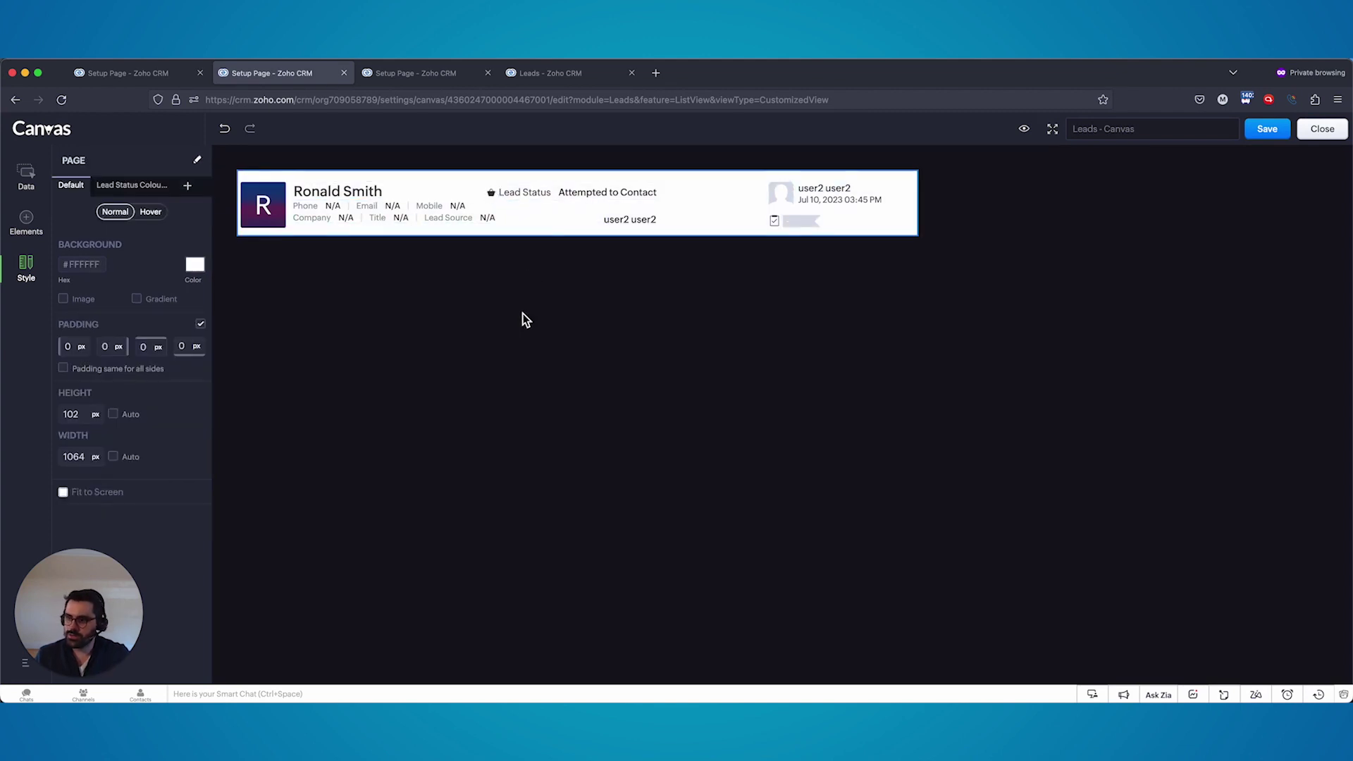
{"action": "left_click", "coordinate": [28, 177]}
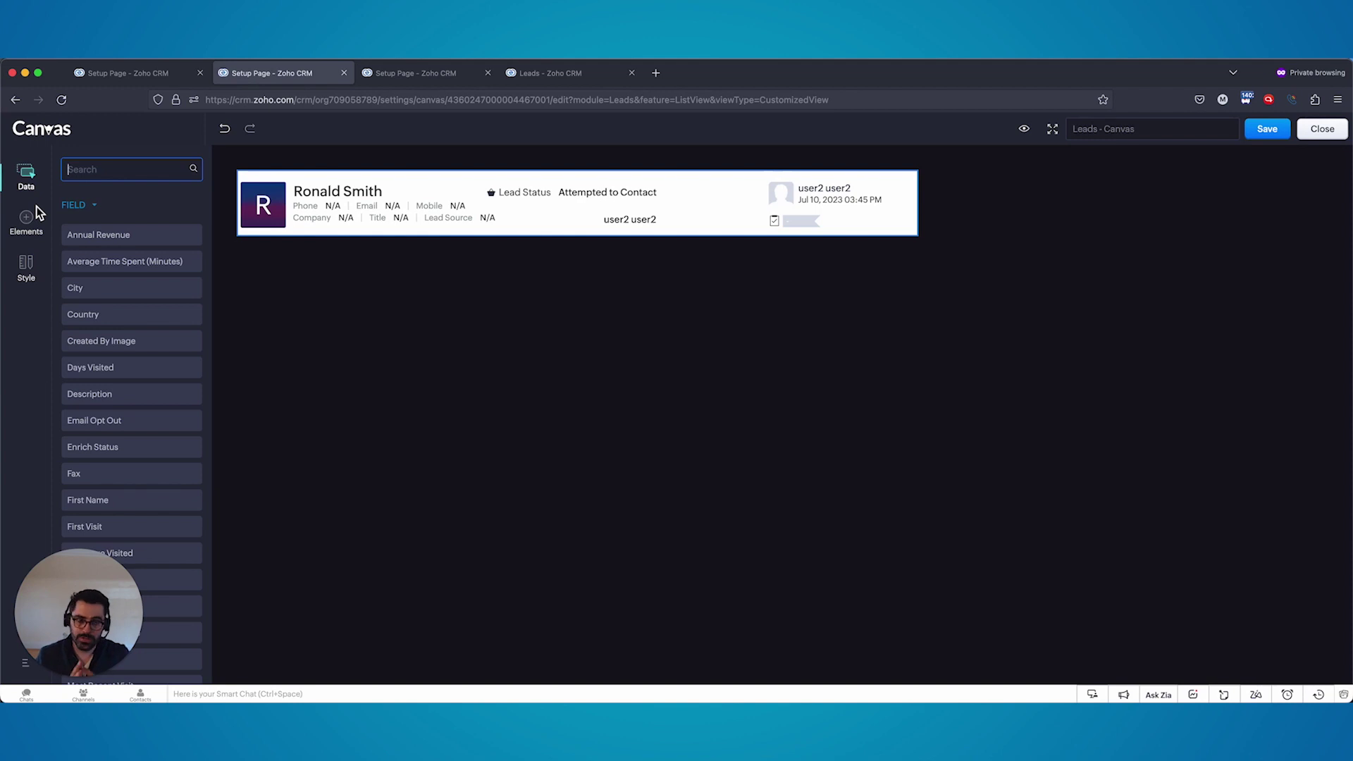
{"action": "left_click", "coordinate": [1281, 131]}
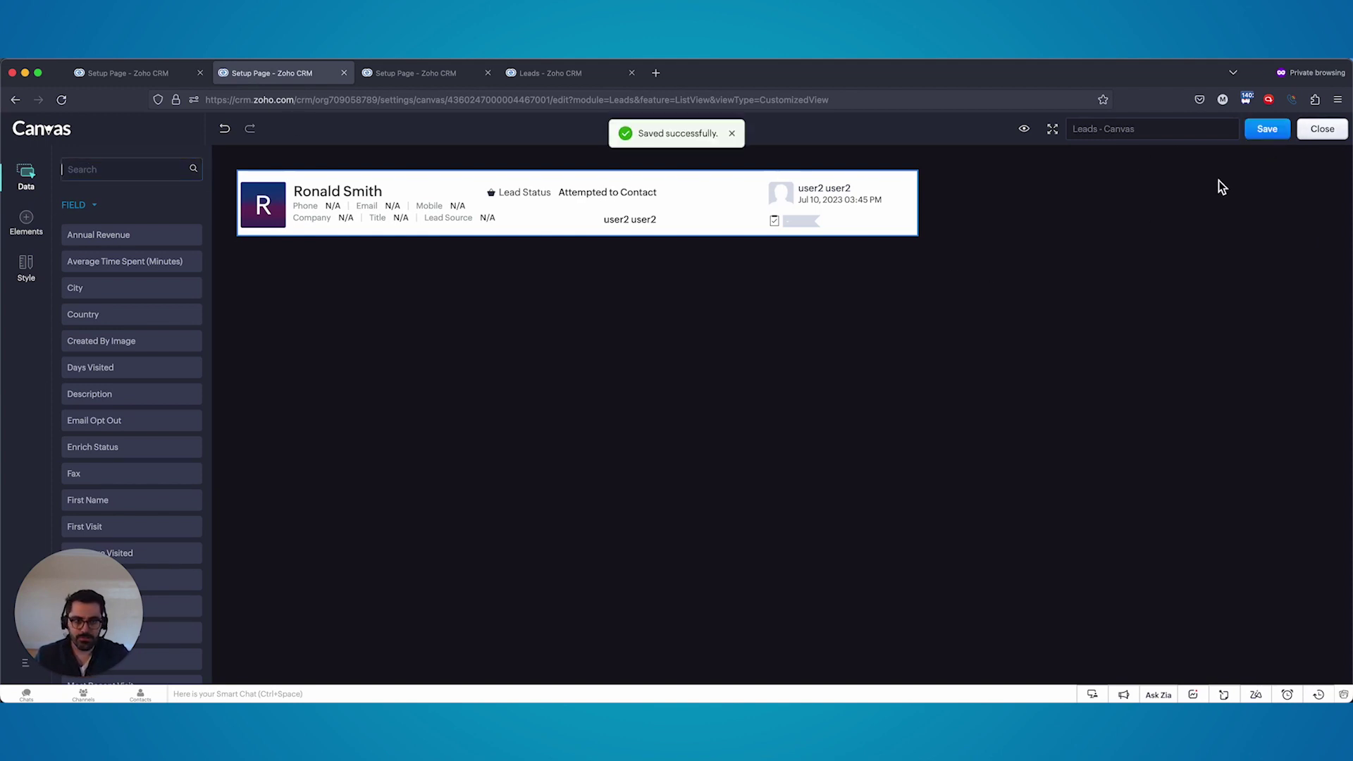
{"action": "left_click", "coordinate": [1324, 130]}
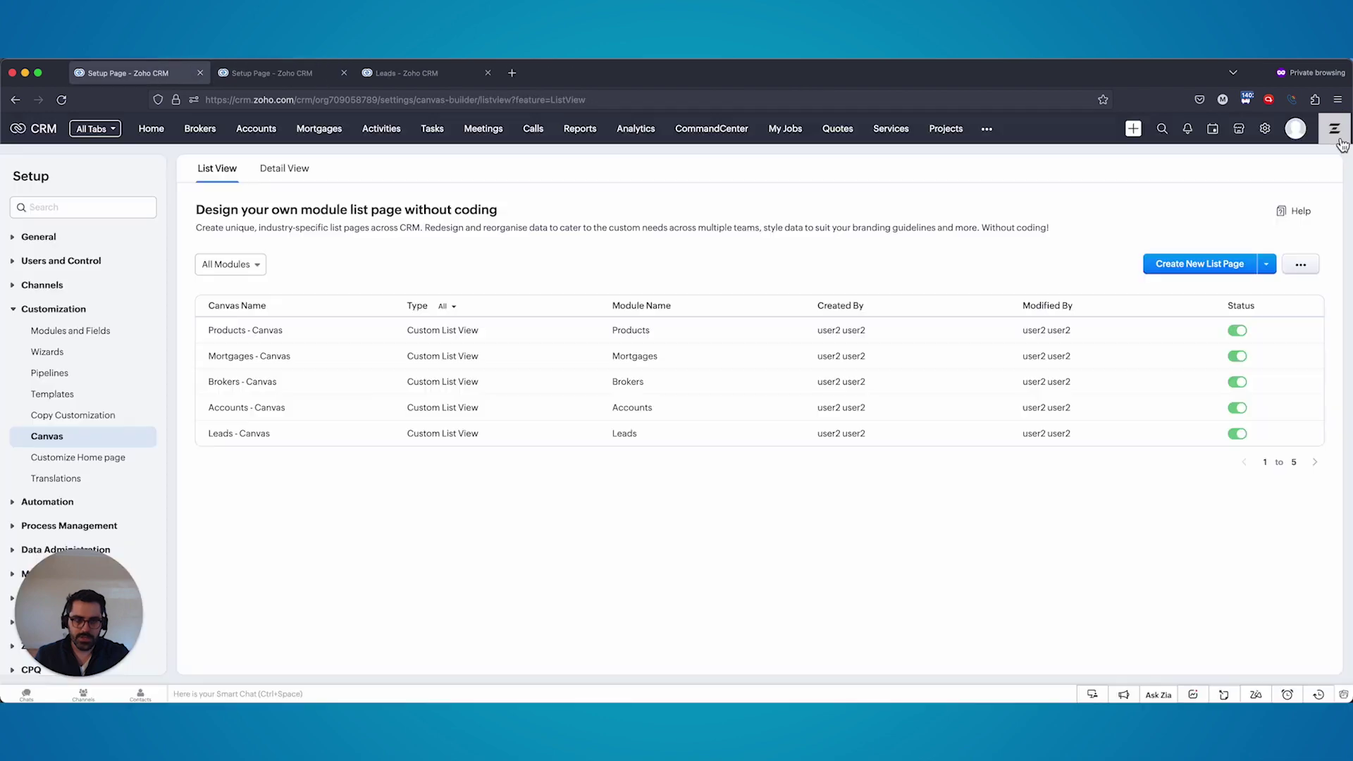
{"action": "left_click", "coordinate": [1232, 265]}
{"action": "left_click", "coordinate": [740, 185]}
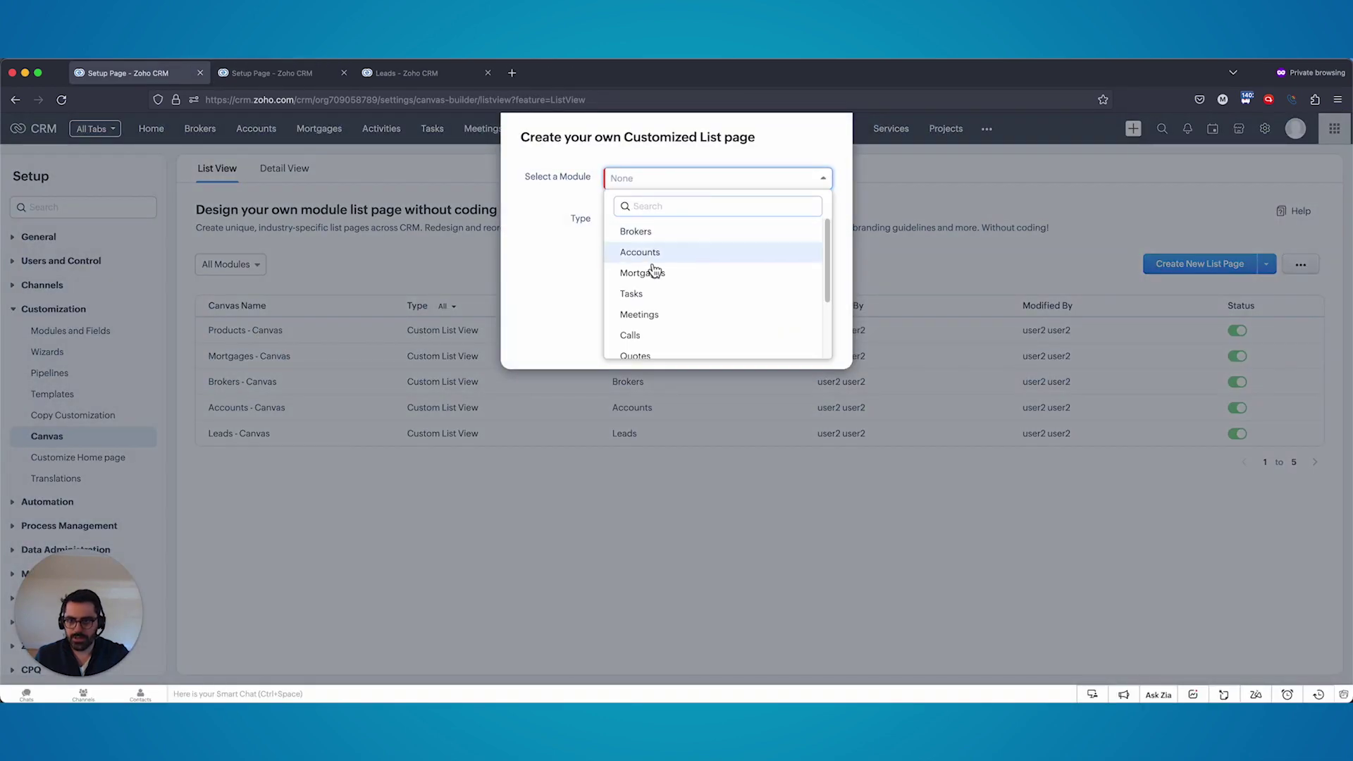
{"action": "scroll", "coordinate": [644, 313], "scroll_direction": "down", "scroll_amount": 1}
{"action": "scroll", "coordinate": [652, 303], "scroll_direction": "up", "scroll_amount": 1}
{"action": "left_click", "coordinate": [659, 261]}
{"action": "left_click", "coordinate": [649, 258]}
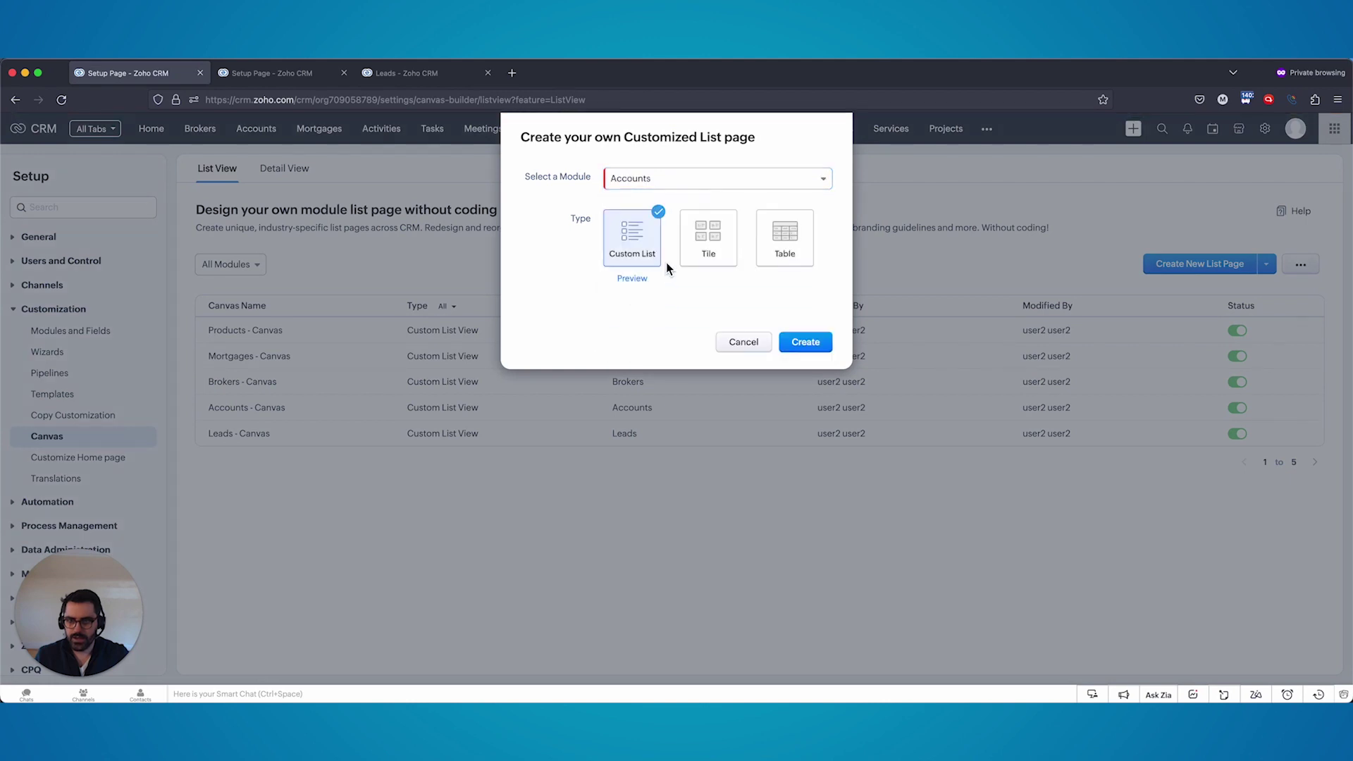
{"action": "left_click", "coordinate": [707, 246]}
{"action": "left_click", "coordinate": [806, 343]}
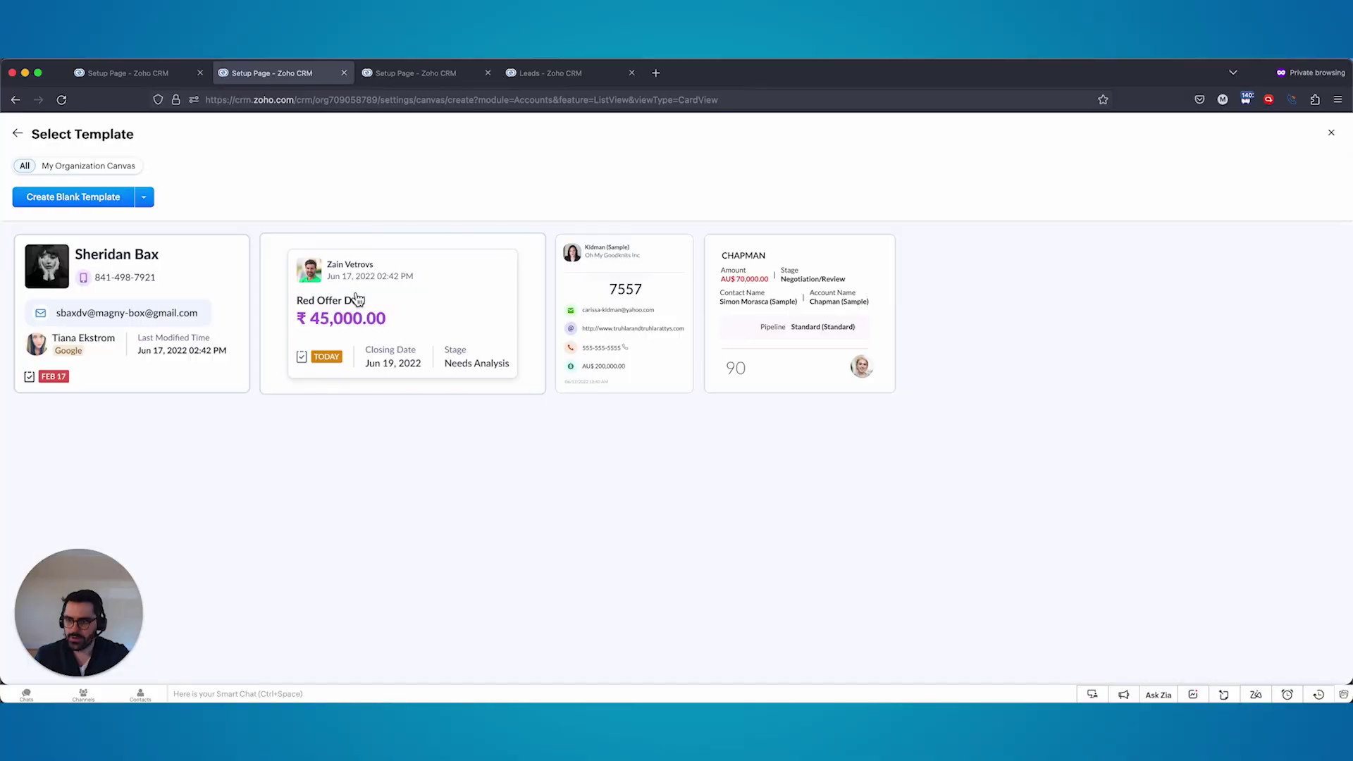
{"action": "left_click", "coordinate": [358, 299]}
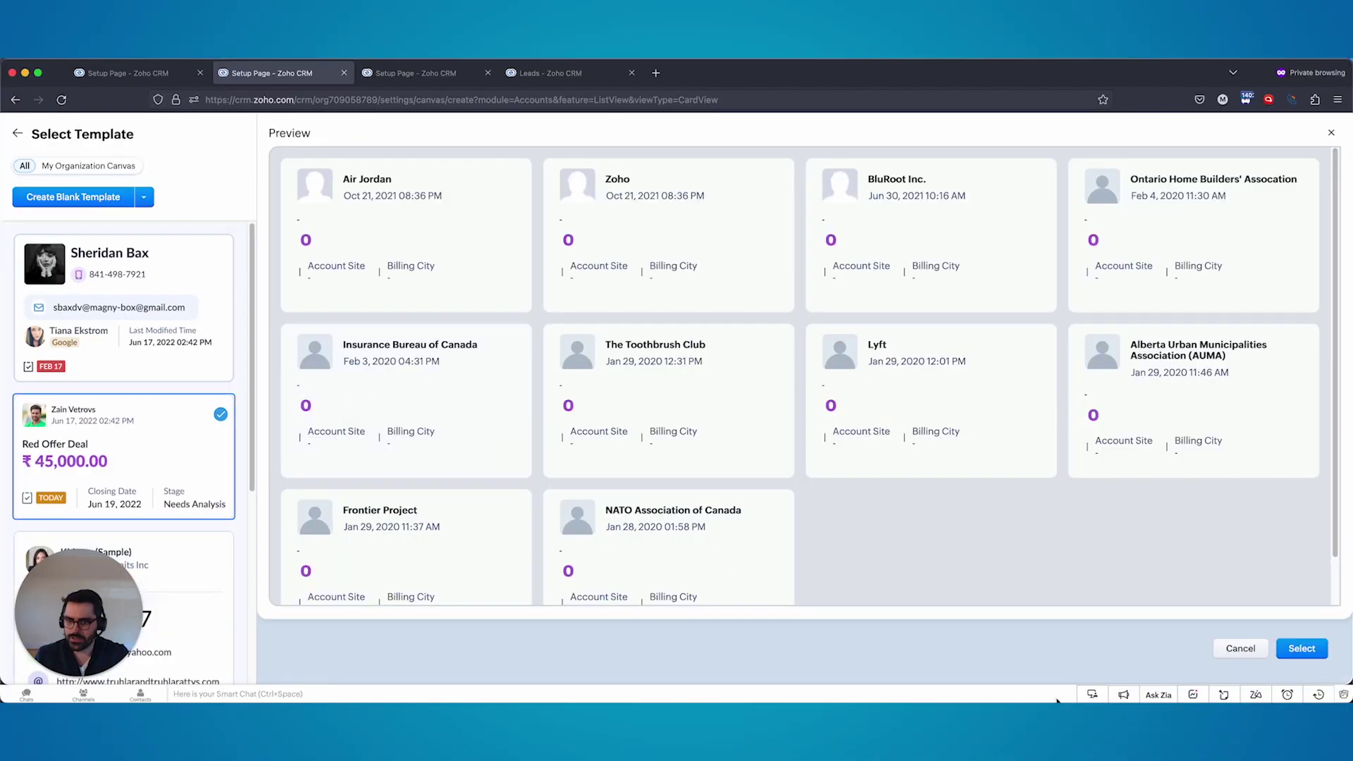
{"action": "left_click", "coordinate": [1303, 649]}
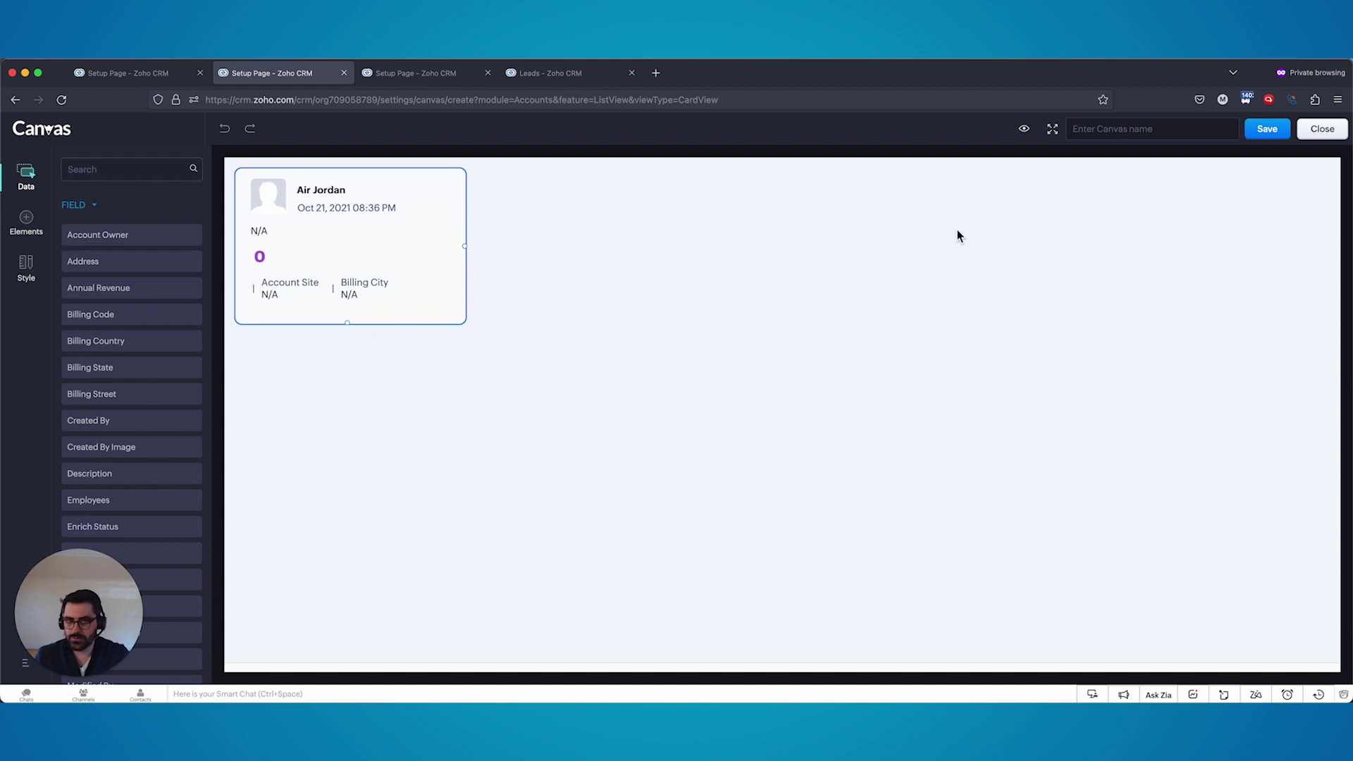
{"action": "left_click", "coordinate": [395, 74]}
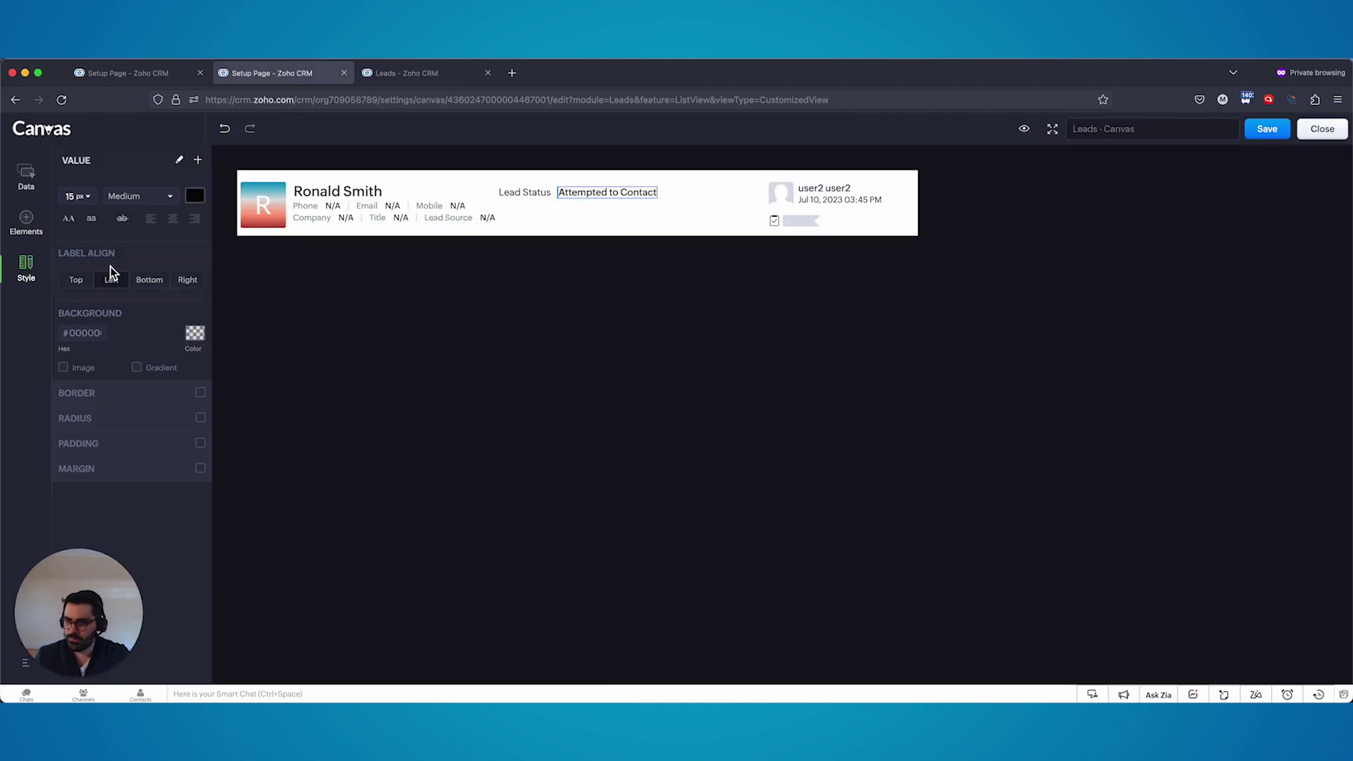
Step: Search the data fields for 'las' and drop Last Activity Time under Lead Status
{"action": "left_click", "coordinate": [28, 224]}
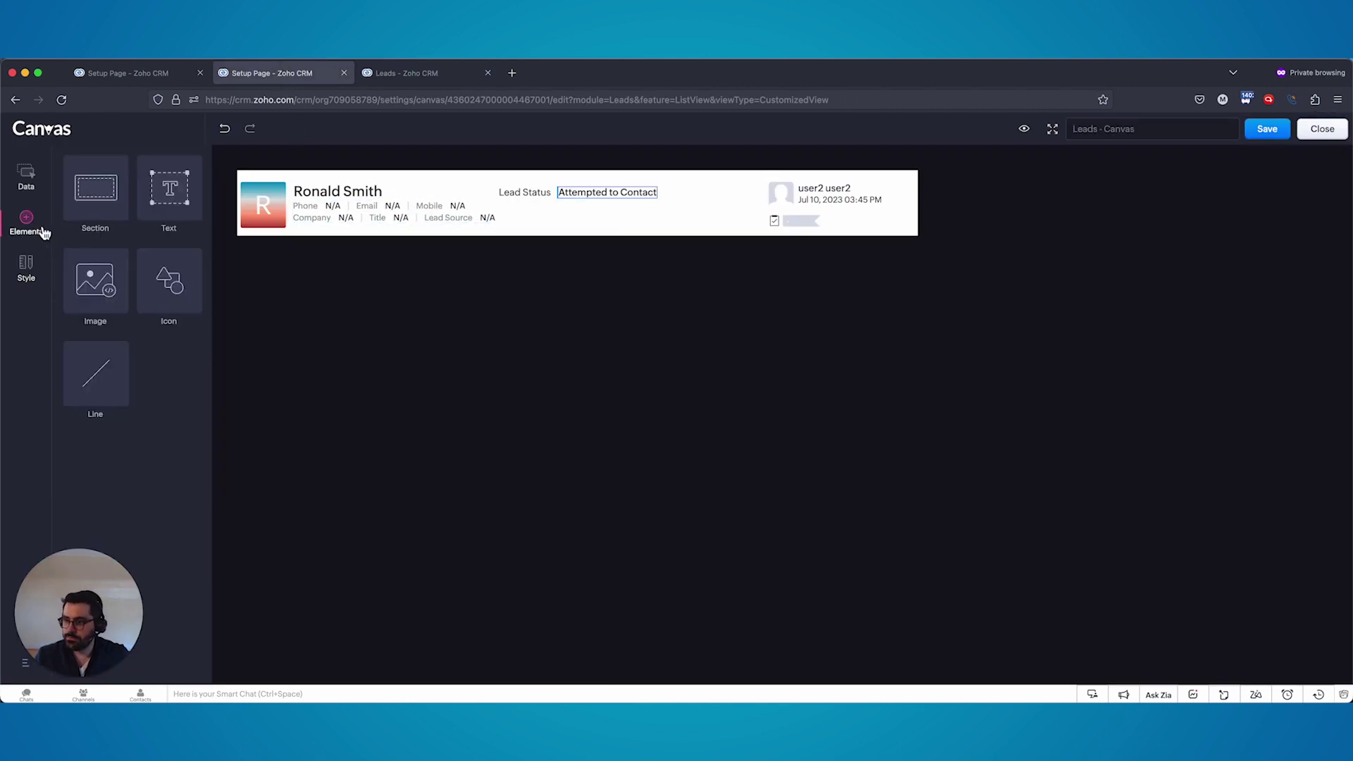
{"action": "left_click", "coordinate": [27, 189]}
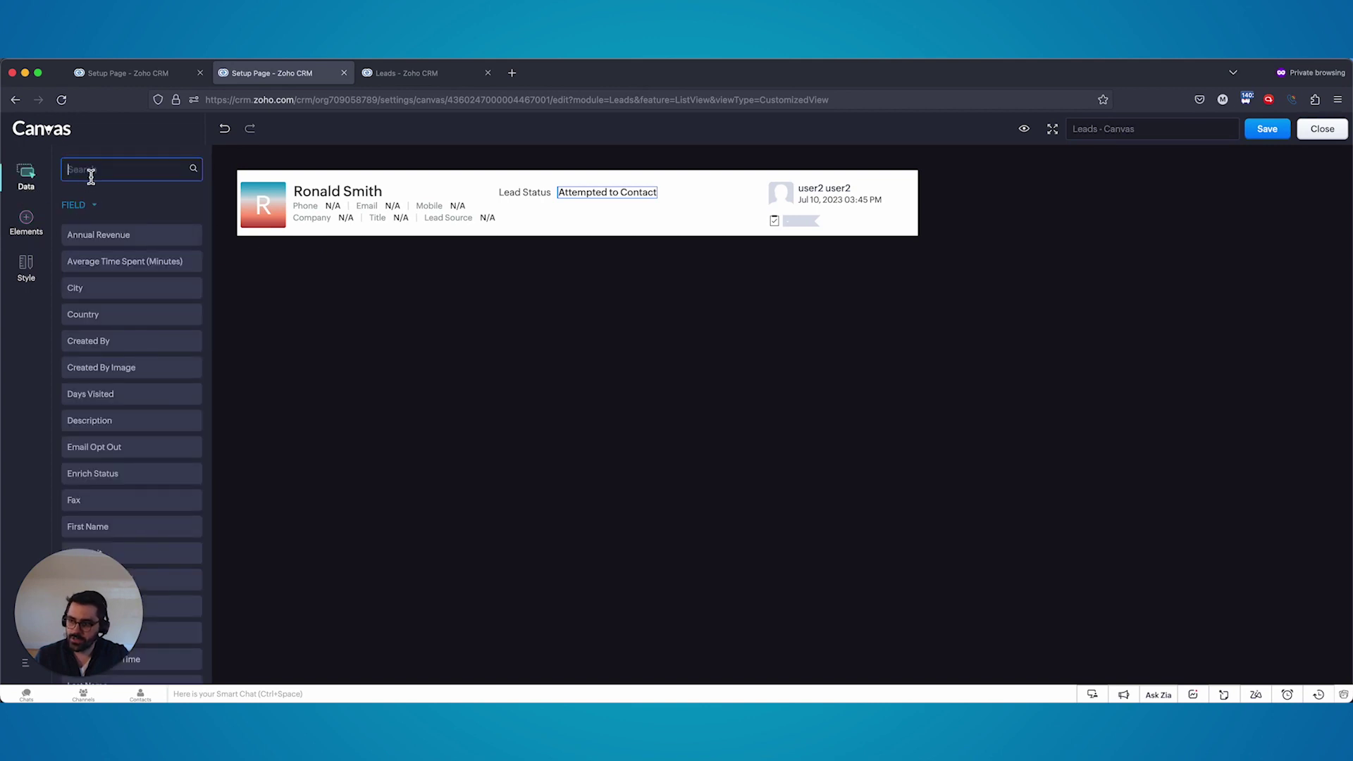
{"action": "type", "text": "last"}
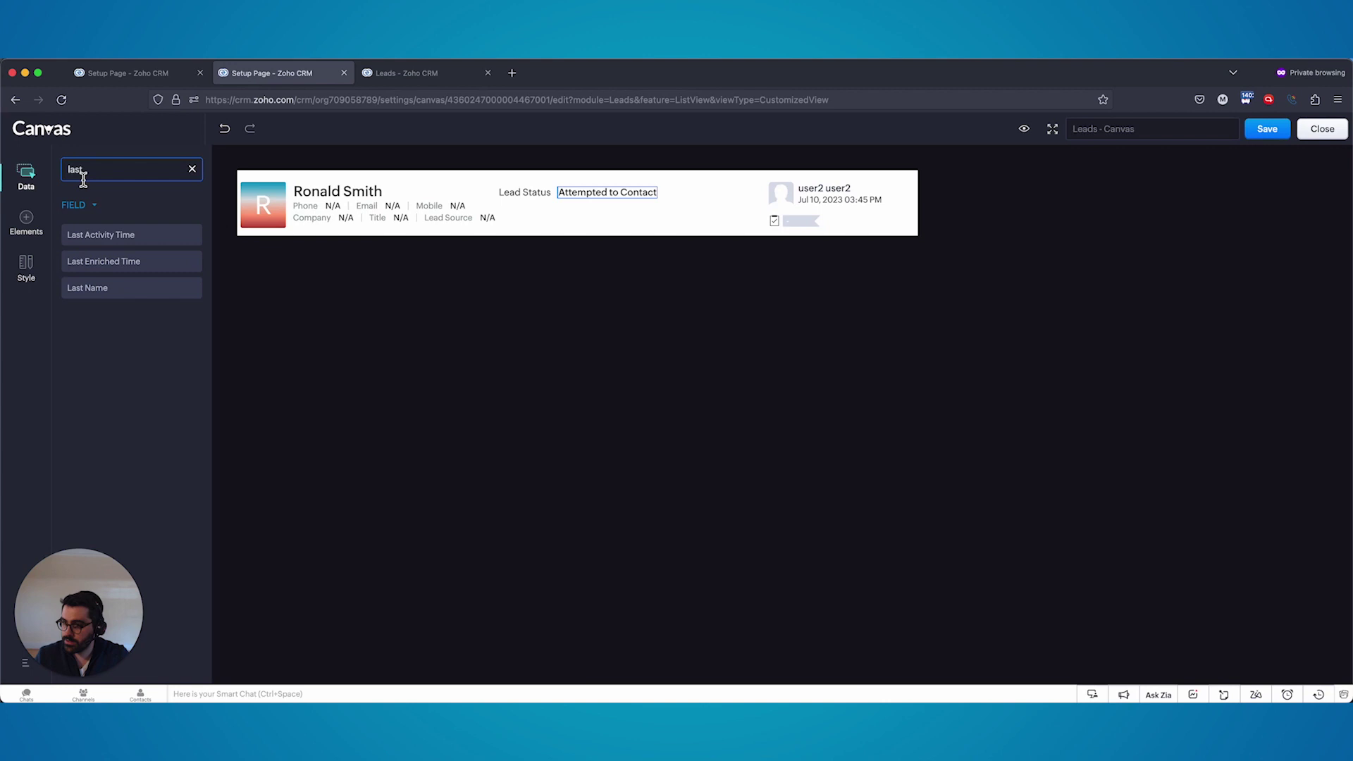
{"action": "left_click_drag", "start_coordinate": [100, 239], "coordinate": [522, 220]}
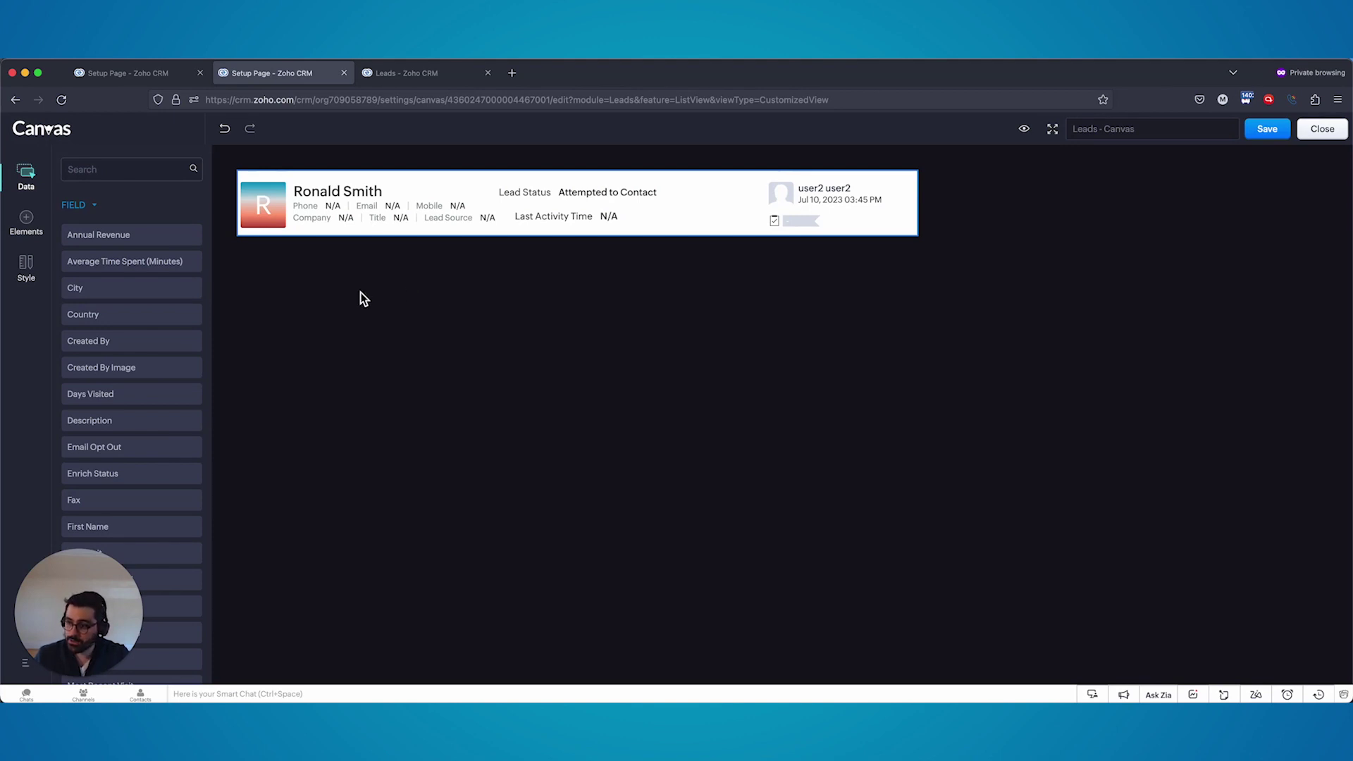
Step: Create a 'Last Activity Time' canvas rule matching leads whose Last Activity Time is Today, and apply it
{"action": "left_click", "coordinate": [26, 266]}
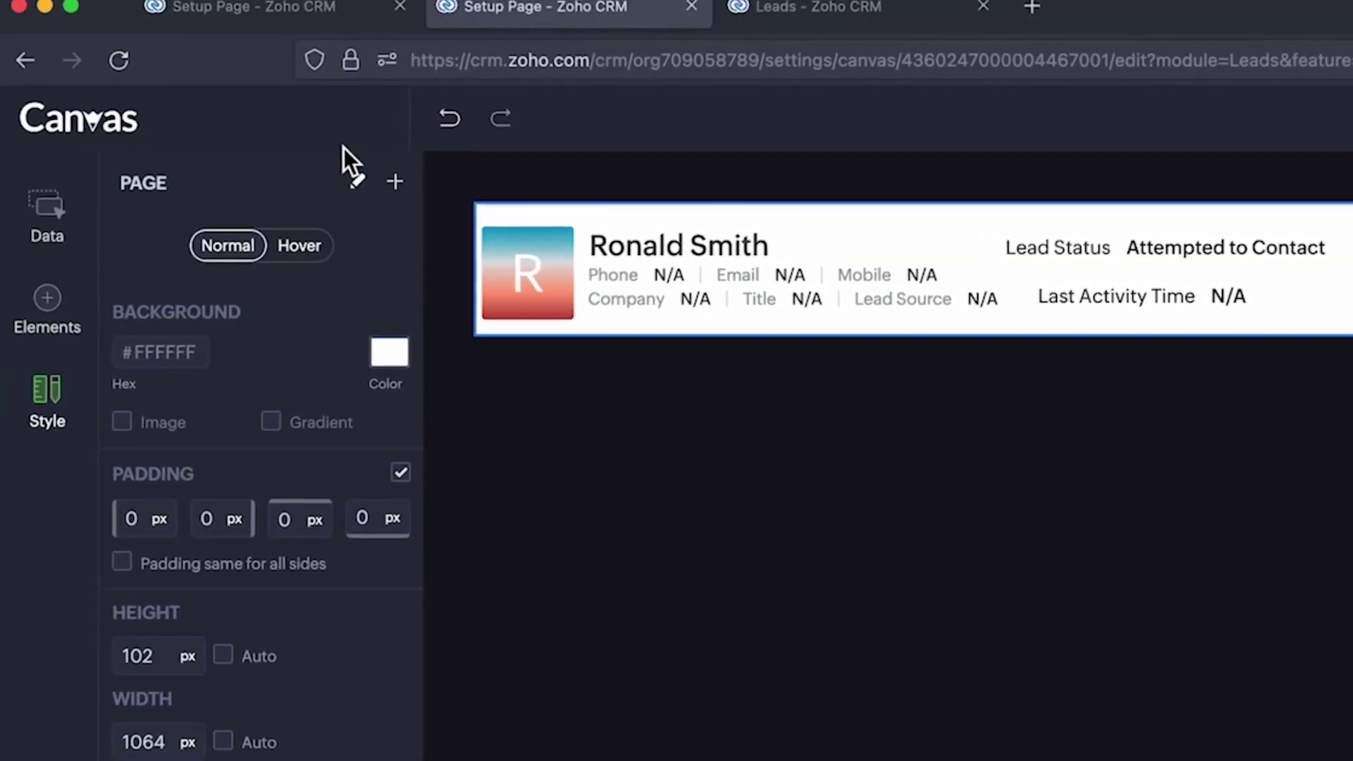
{"action": "left_click", "coordinate": [402, 183]}
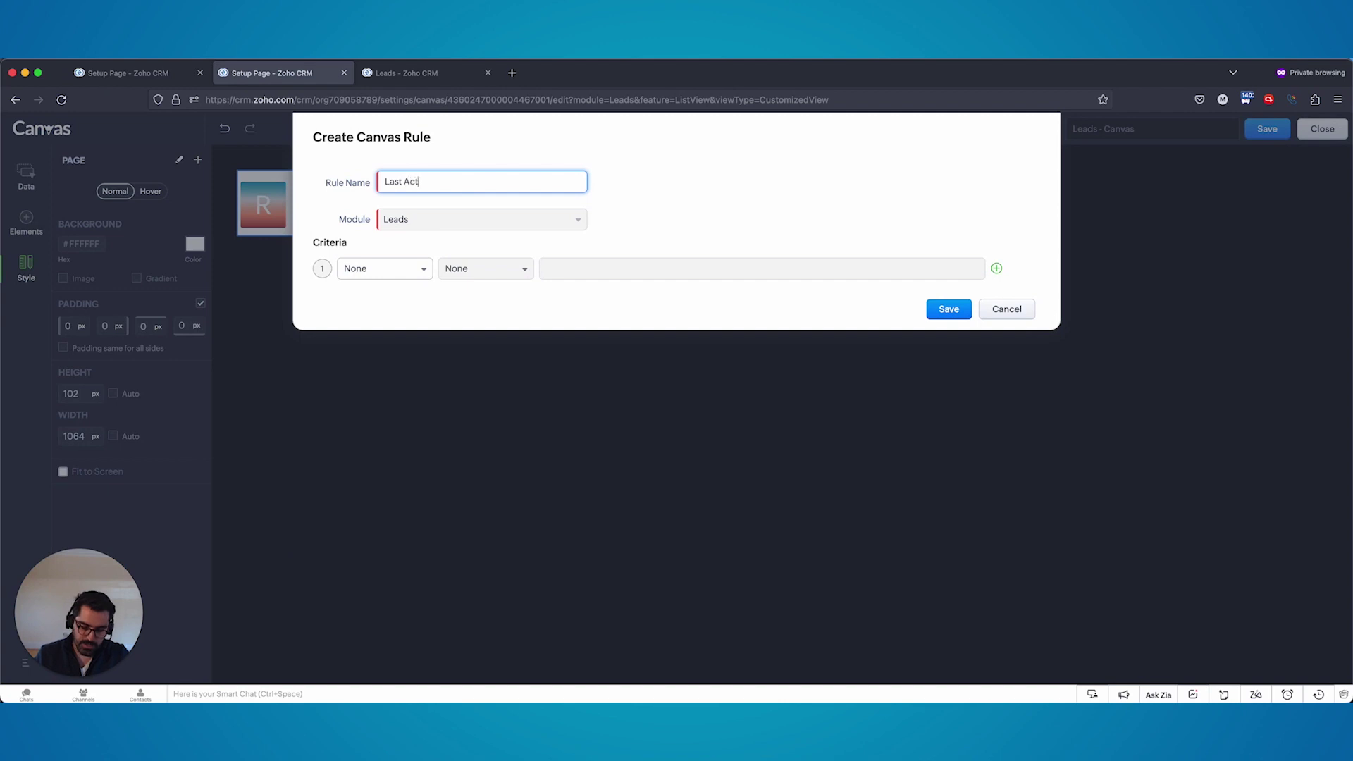
{"action": "left_click", "coordinate": [405, 275]}
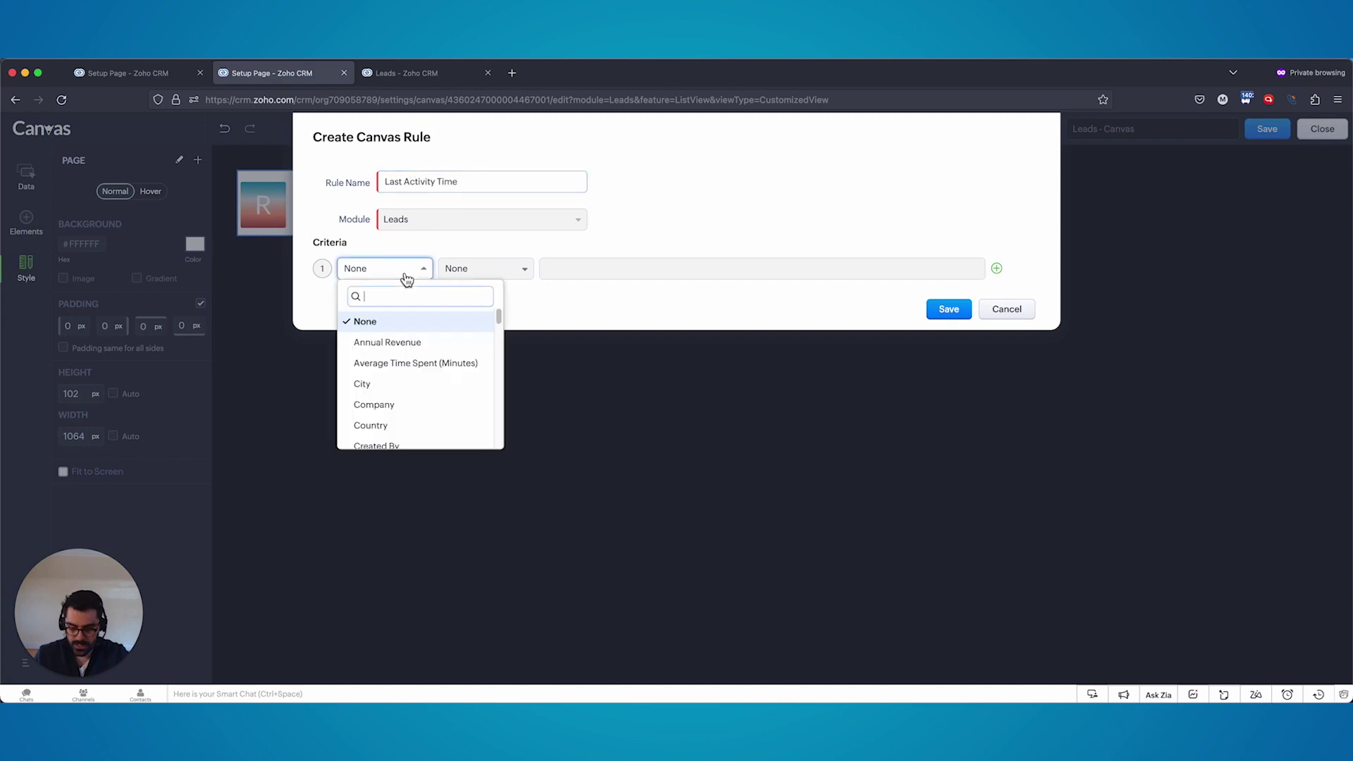
{"action": "type", "text": "last"}
{"action": "left_click", "coordinate": [390, 321]}
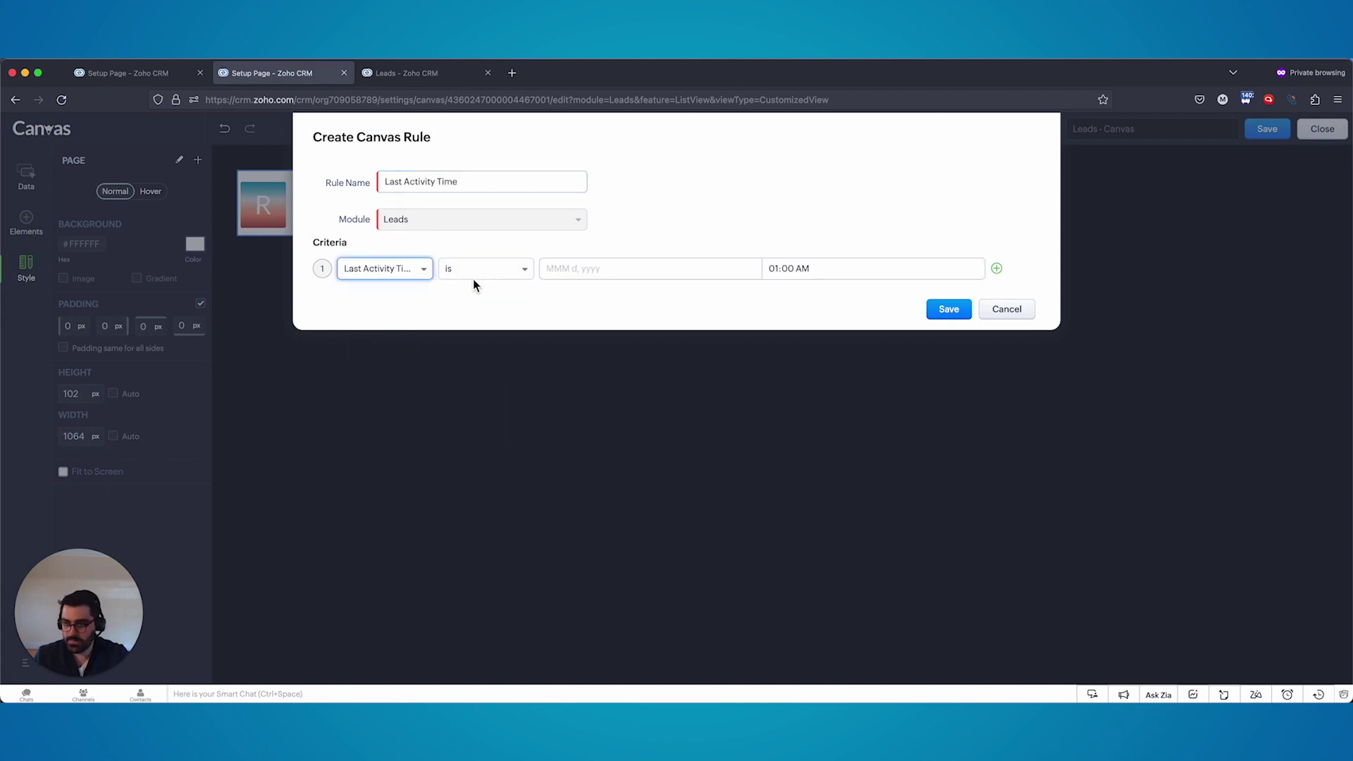
{"action": "left_click", "coordinate": [521, 269]}
{"action": "scroll", "coordinate": [486, 395], "scroll_direction": "down", "scroll_amount": 1}
{"action": "left_click", "coordinate": [483, 416]}
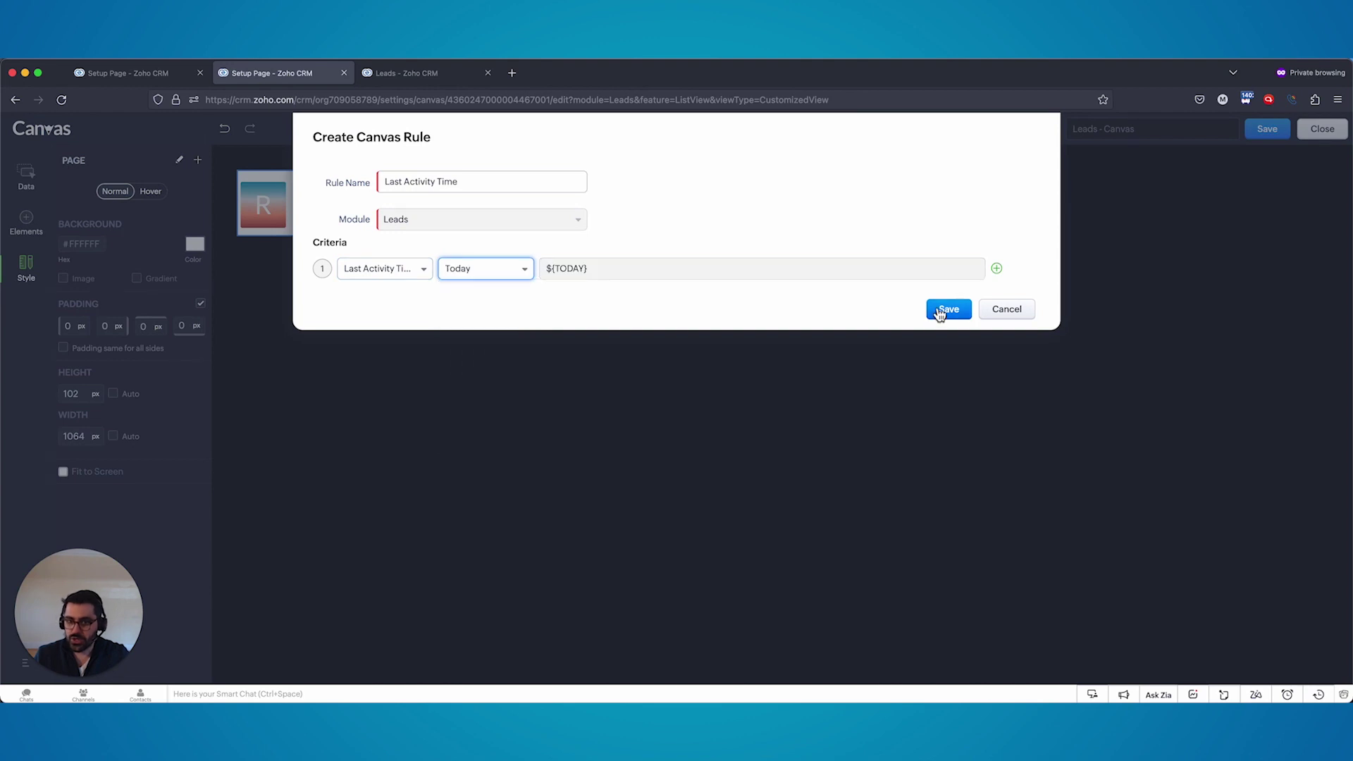
{"action": "left_click", "coordinate": [948, 309]}
{"action": "left_click", "coordinate": [232, 294]}
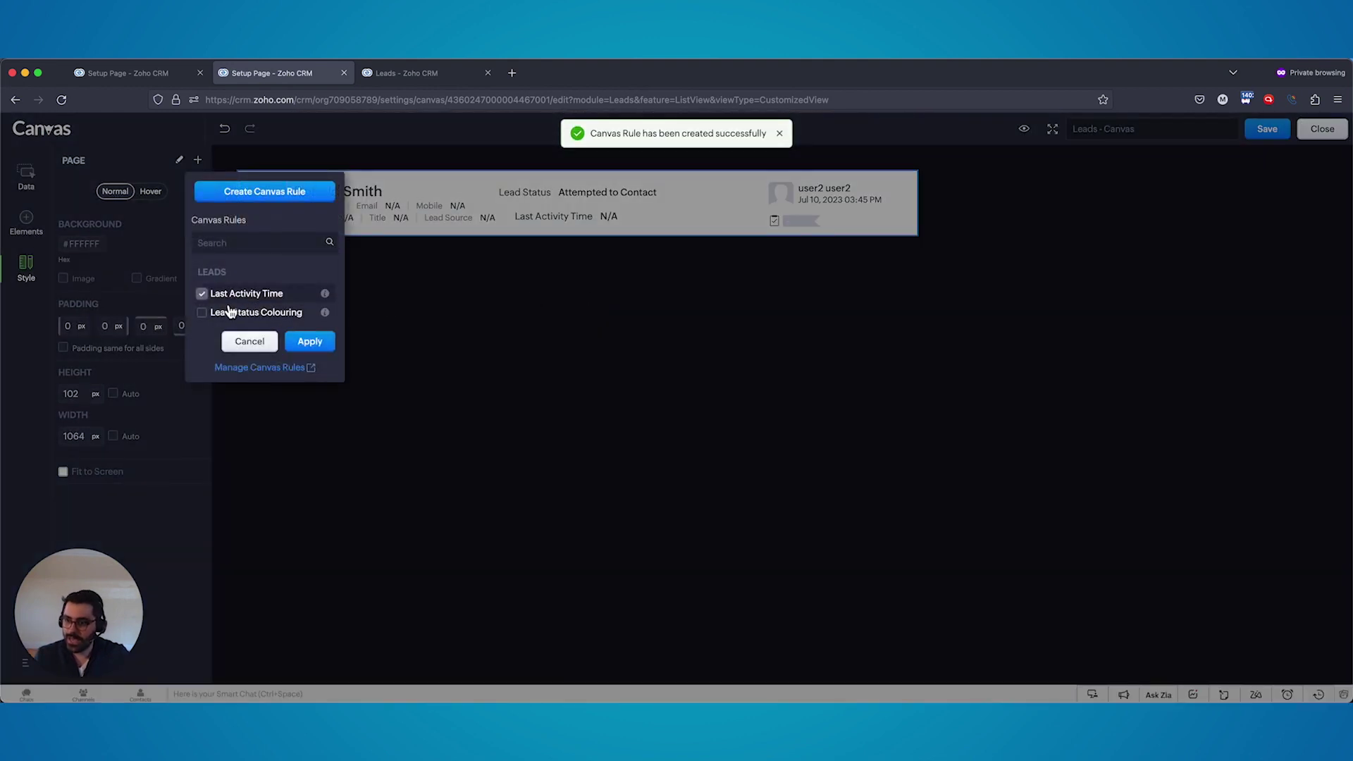
{"action": "left_click", "coordinate": [310, 341]}
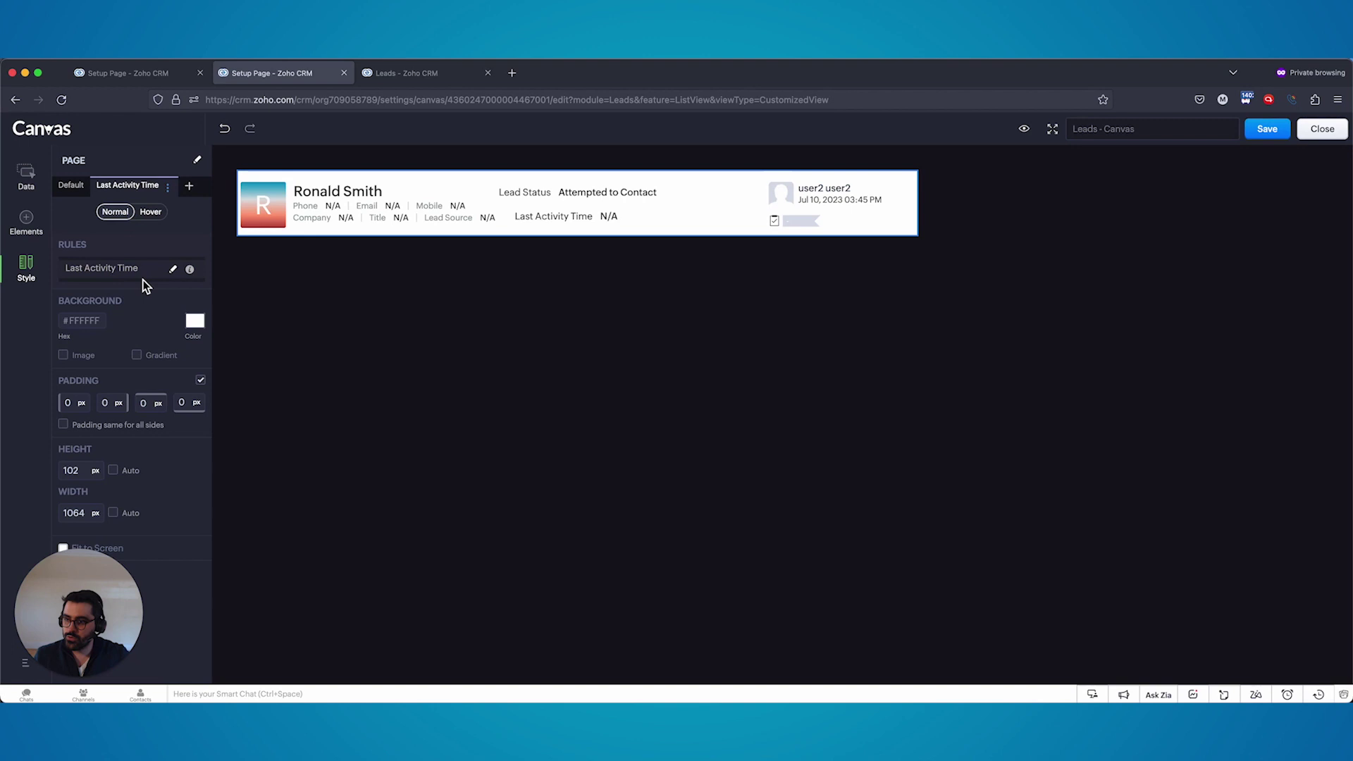
Step: Give rule-matching leads a light green (#7DCF7E) background, save, and check the Leads list
{"action": "left_click", "coordinate": [195, 323]}
{"action": "left_click", "coordinate": [251, 394]}
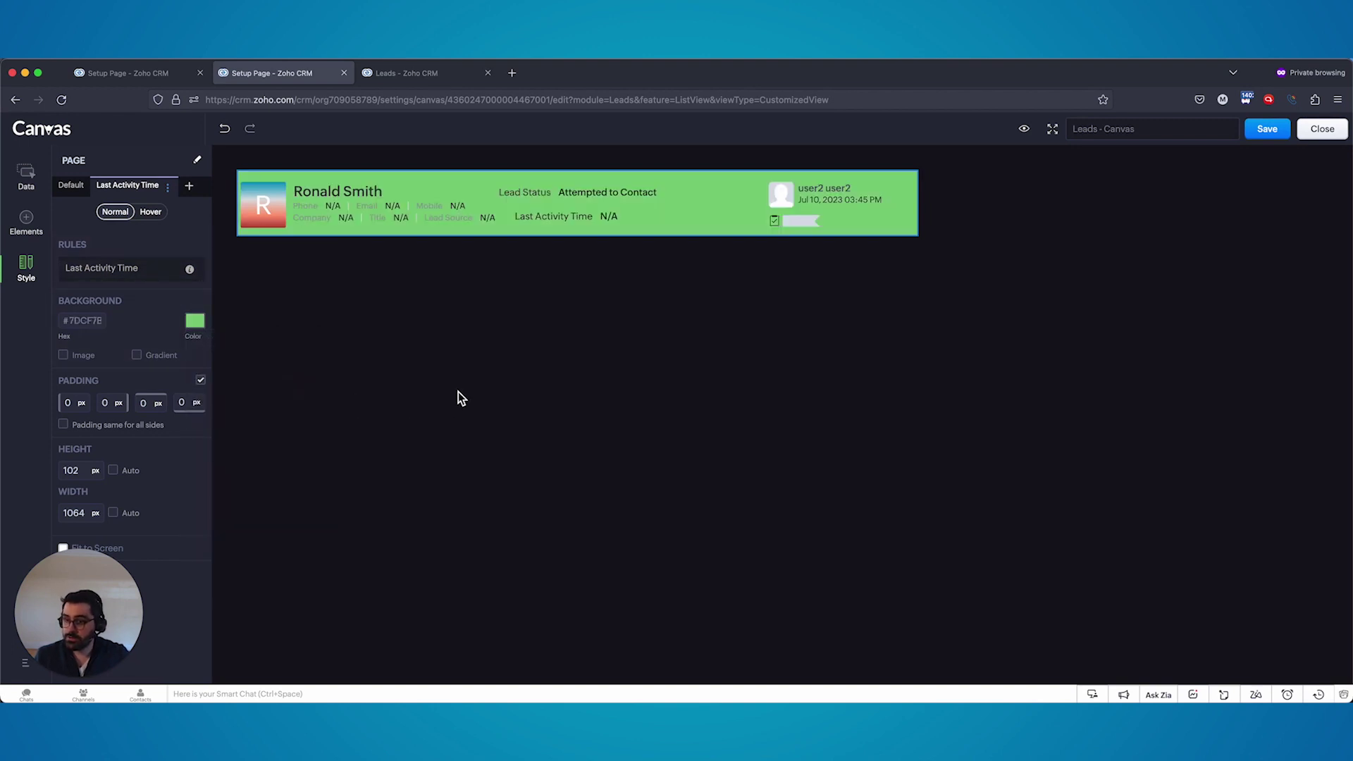
{"action": "left_click", "coordinate": [1266, 129]}
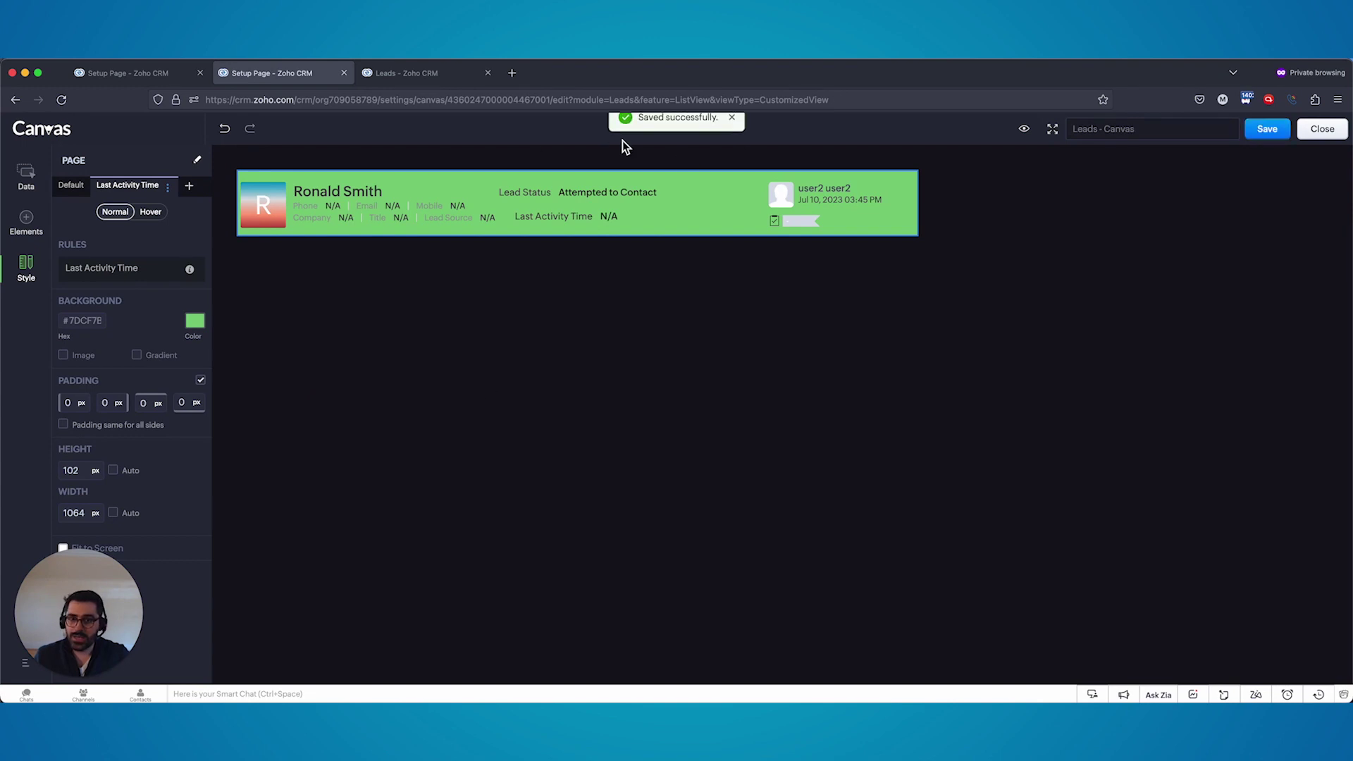
{"action": "left_click", "coordinate": [456, 76]}
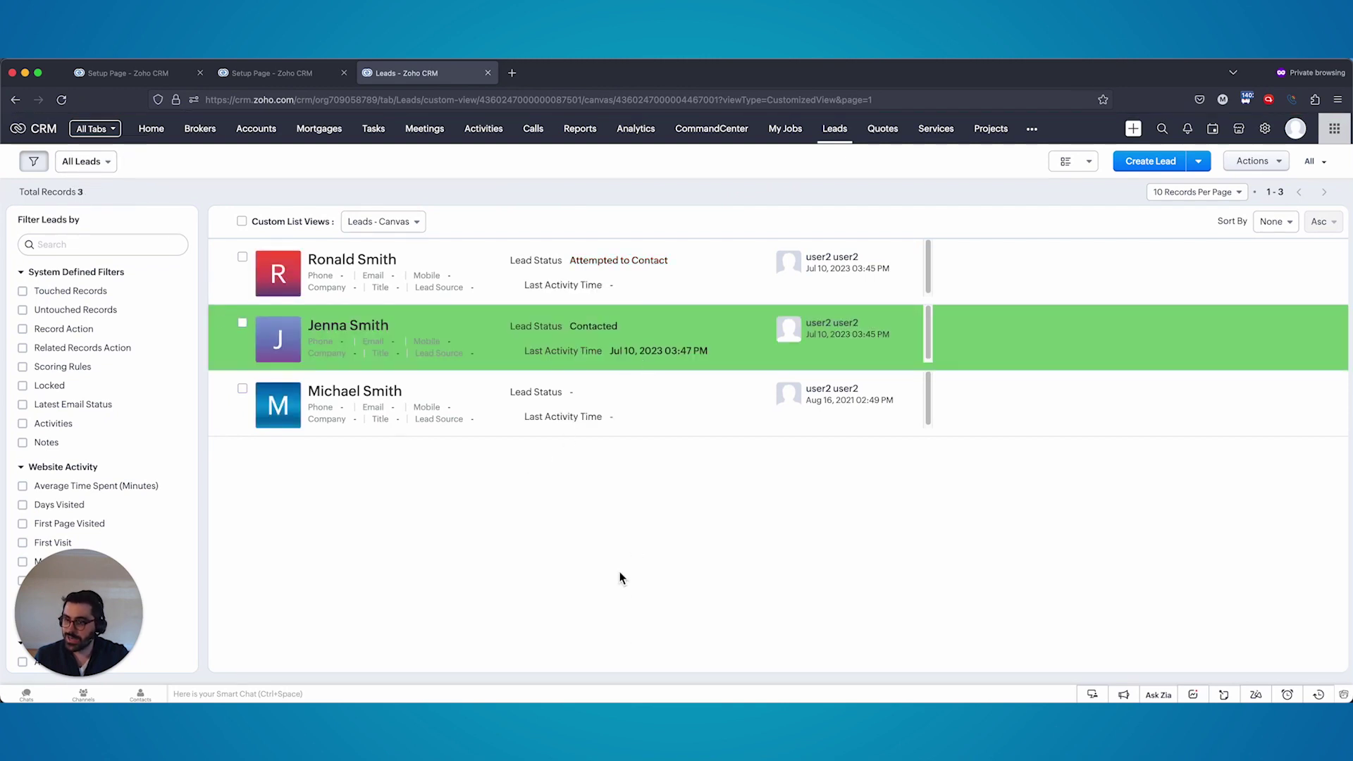
{"action": "left_click", "coordinate": [275, 79]}
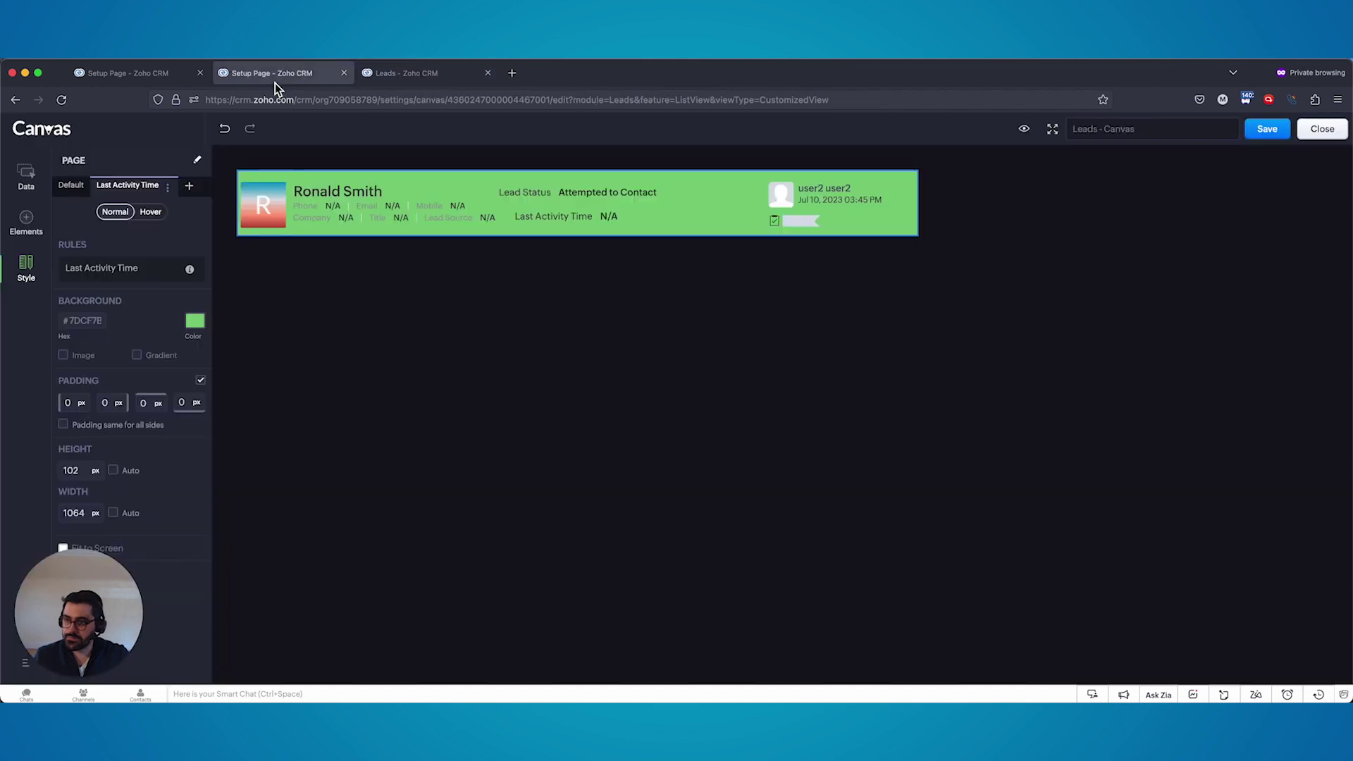
Step: Start a new canvas rule named 'Last Activity Time Is Blank'
{"action": "left_click", "coordinate": [188, 187]}
{"action": "left_click", "coordinate": [256, 222]}
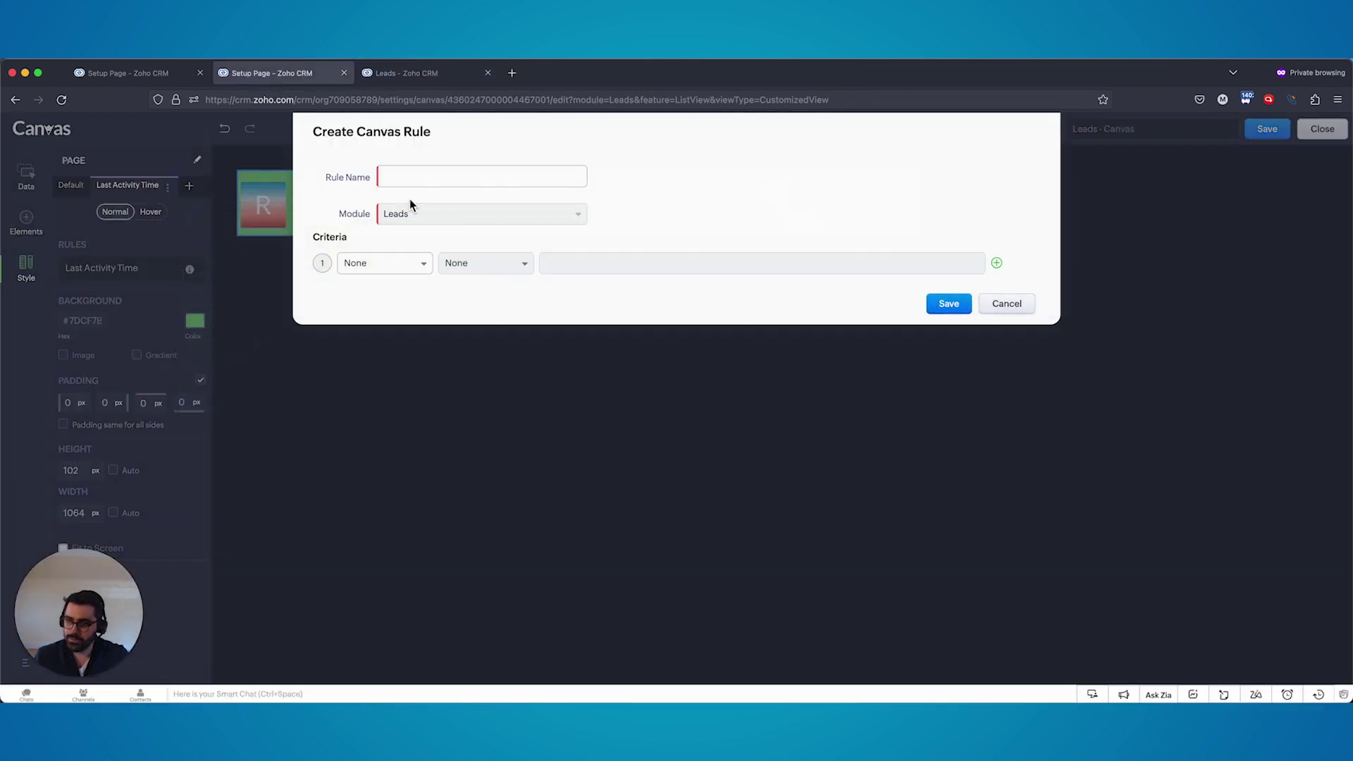
{"action": "type", "text": "Last Activity Time Is Blank"}
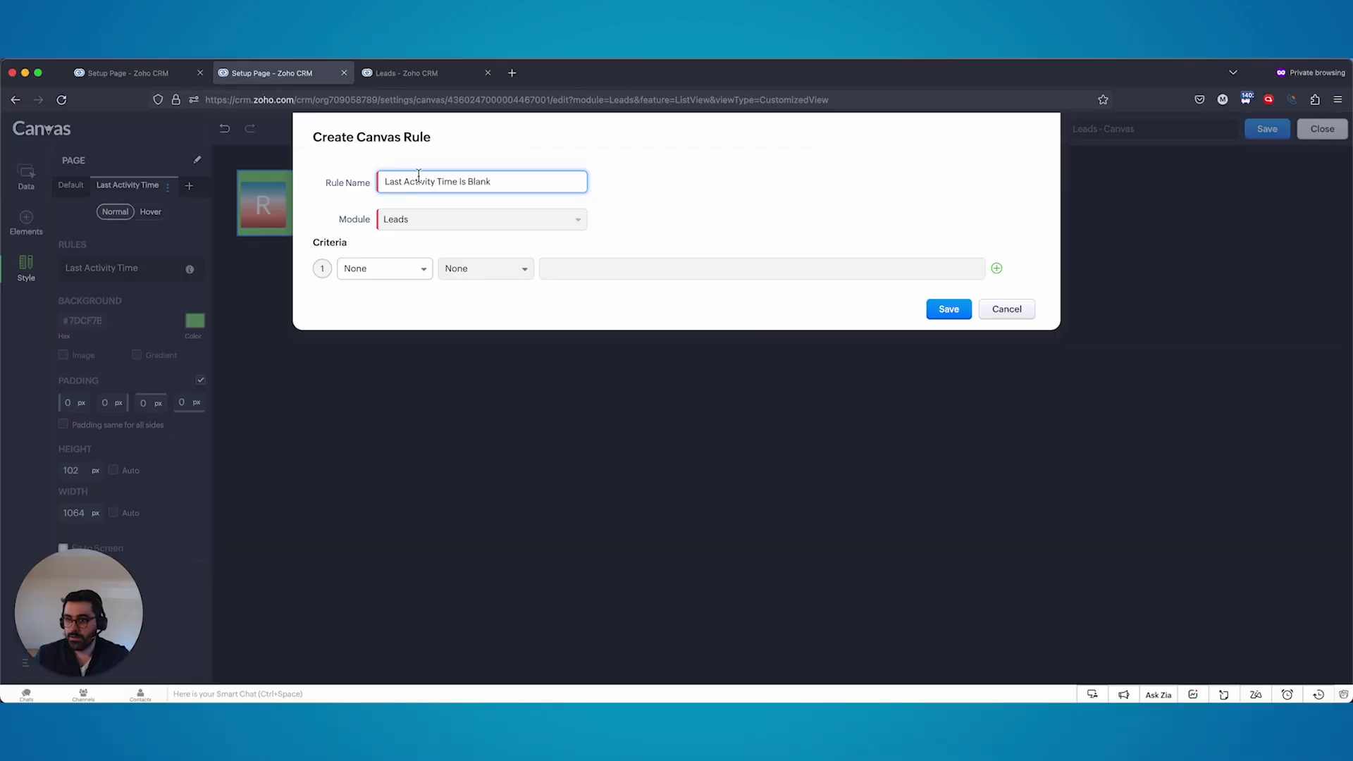
Step: Give the rule the condition Last Activity Time is empty, save it, and select it
{"action": "left_click", "coordinate": [219, 422]}
{"action": "type", "text": "last"}
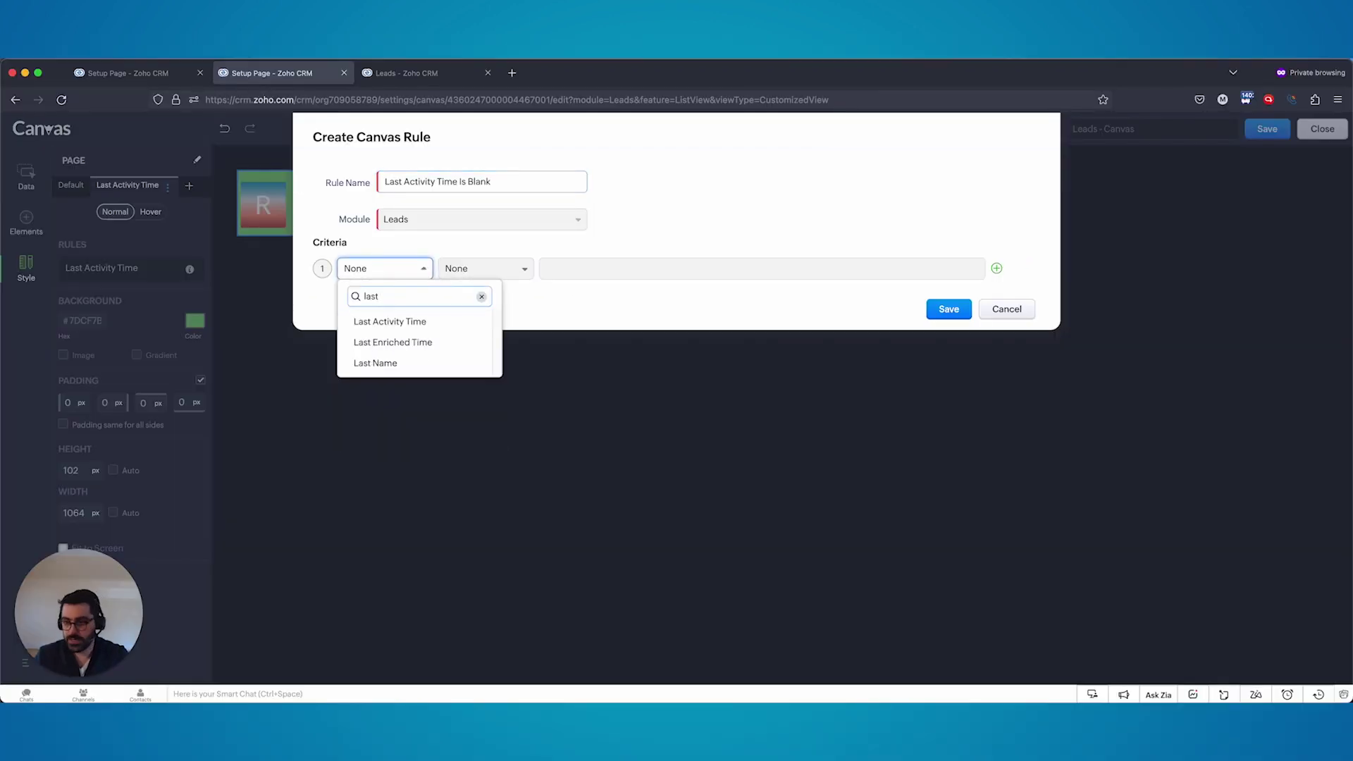
{"action": "left_click", "coordinate": [390, 321]}
{"action": "left_click", "coordinate": [485, 268]}
{"action": "scroll", "coordinate": [501, 353], "scroll_direction": "down", "scroll_amount": 10}
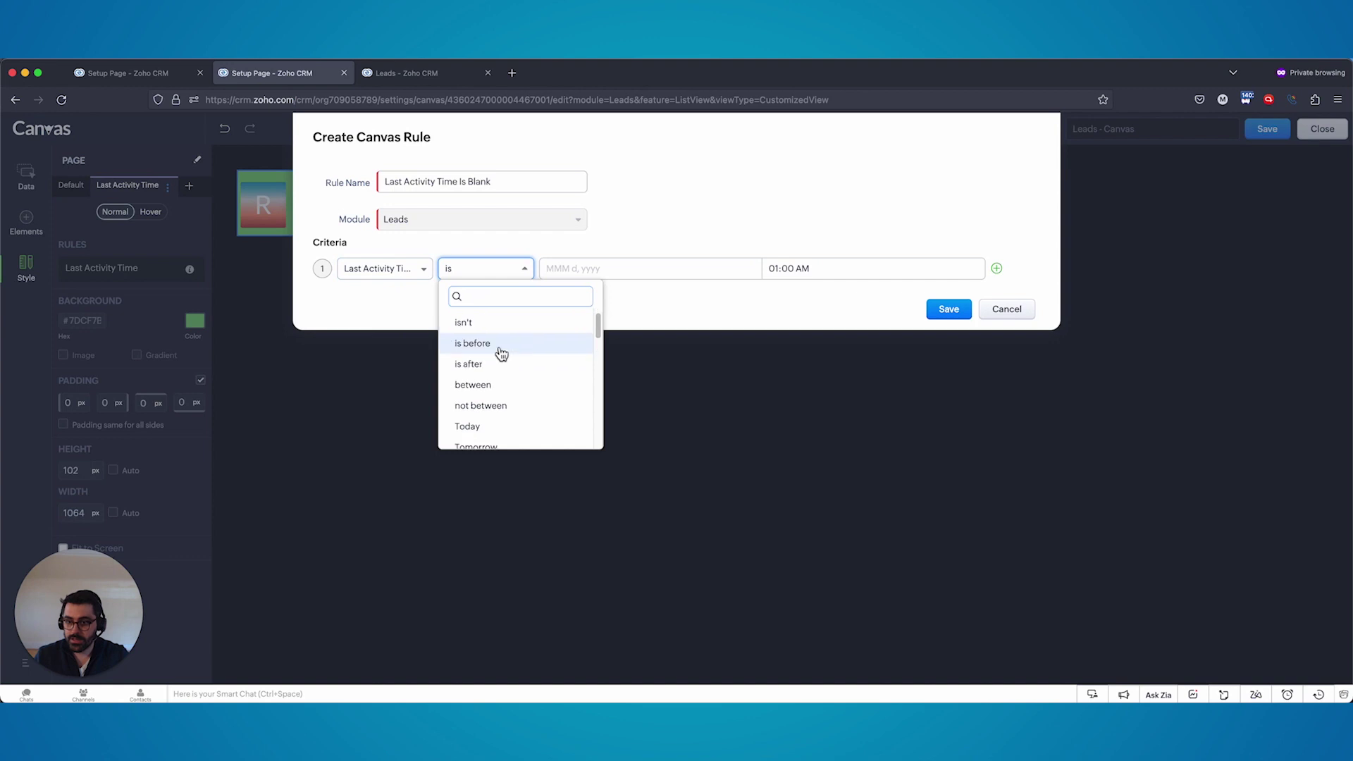
{"action": "left_click", "coordinate": [486, 413]}
{"action": "left_click", "coordinate": [947, 308]}
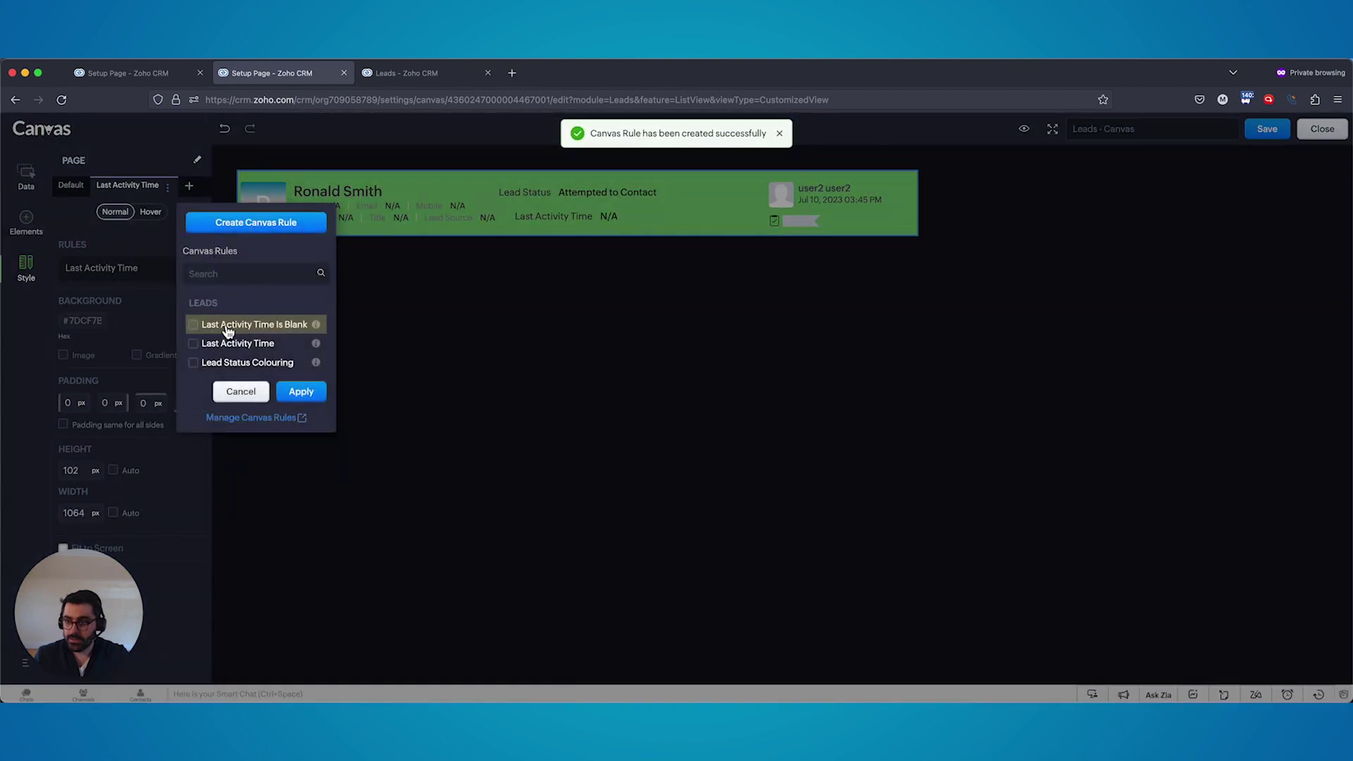
{"action": "left_click", "coordinate": [194, 326]}
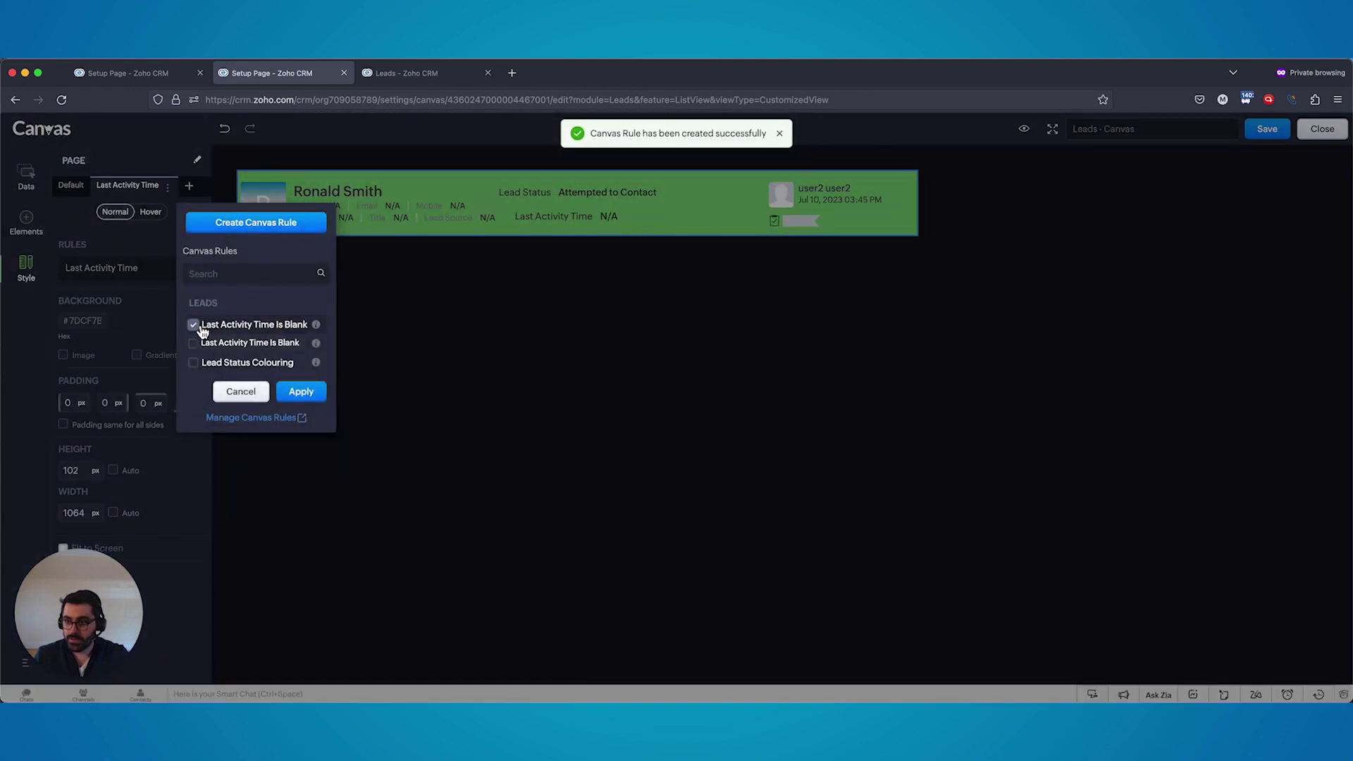
Step: Apply the Last Activity Time Is Blank rule and give its cards a red (#EF1616) background
{"action": "left_click", "coordinate": [291, 399]}
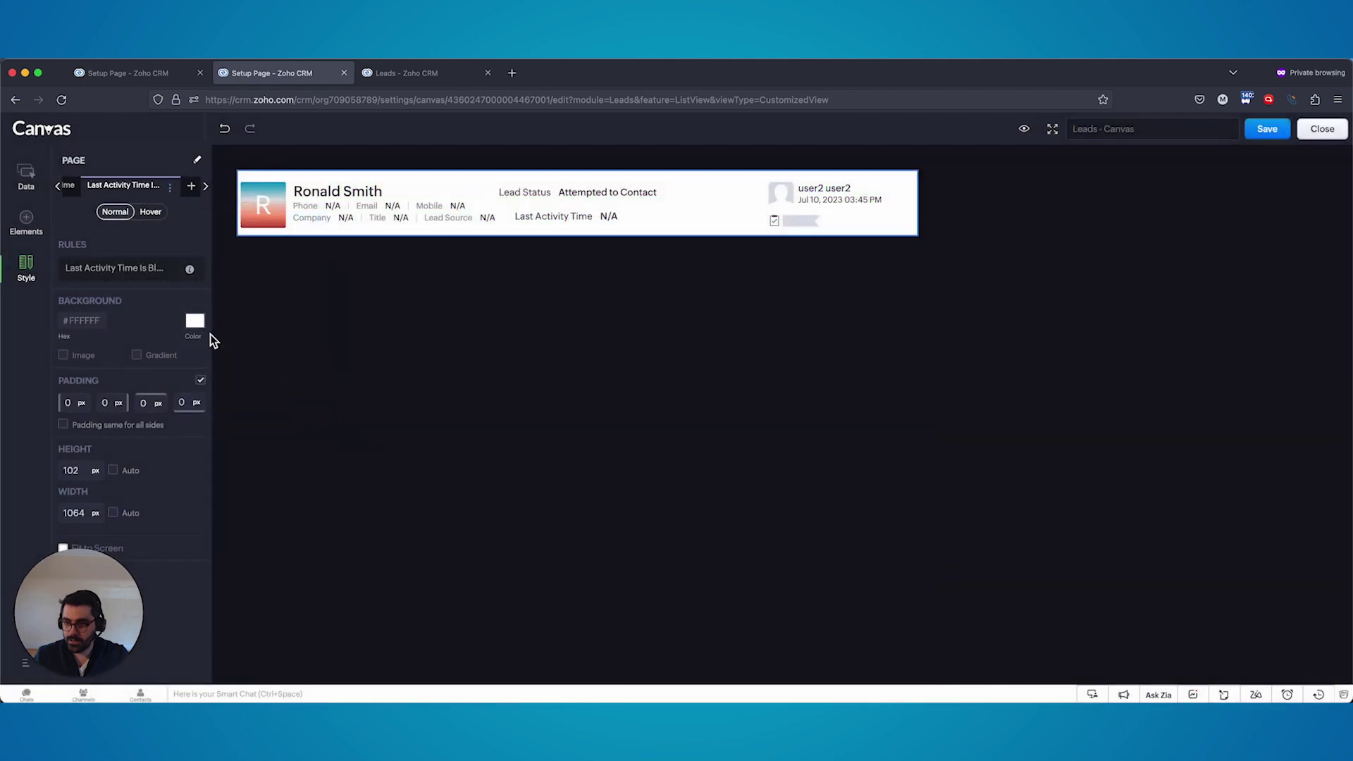
{"action": "left_click", "coordinate": [197, 323]}
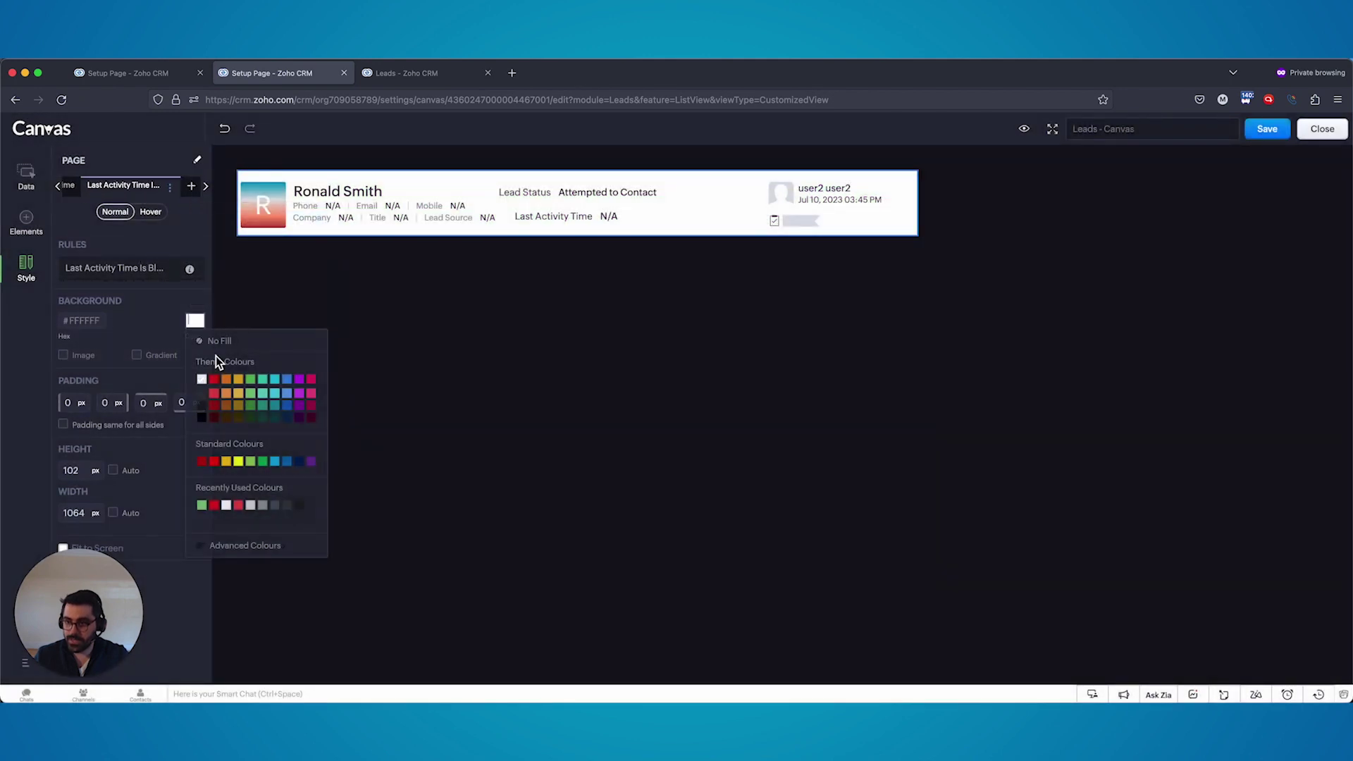
{"action": "left_click", "coordinate": [220, 387]}
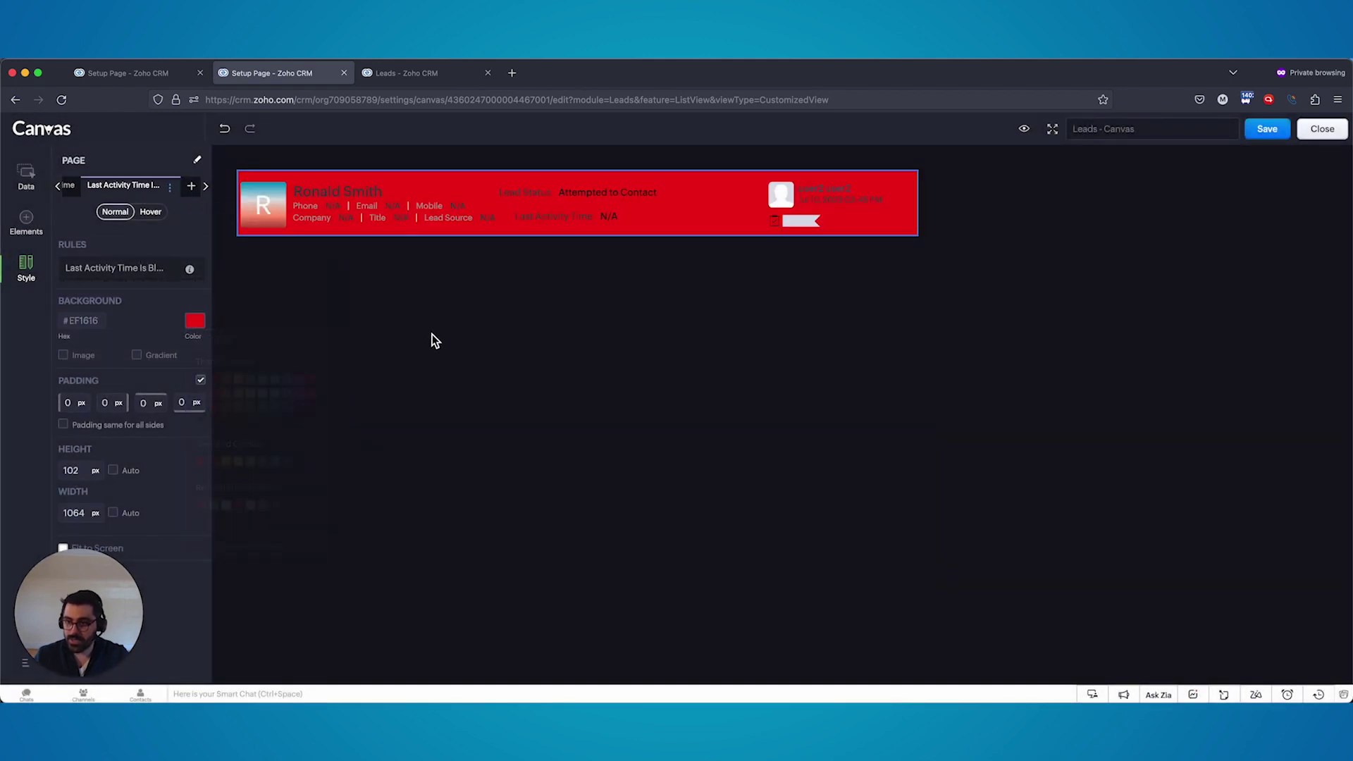
Step: Make the red background a gradient fading to white, save the canvas, and go to Leads
{"action": "left_click", "coordinate": [64, 356]}
{"action": "left_click", "coordinate": [64, 356]}
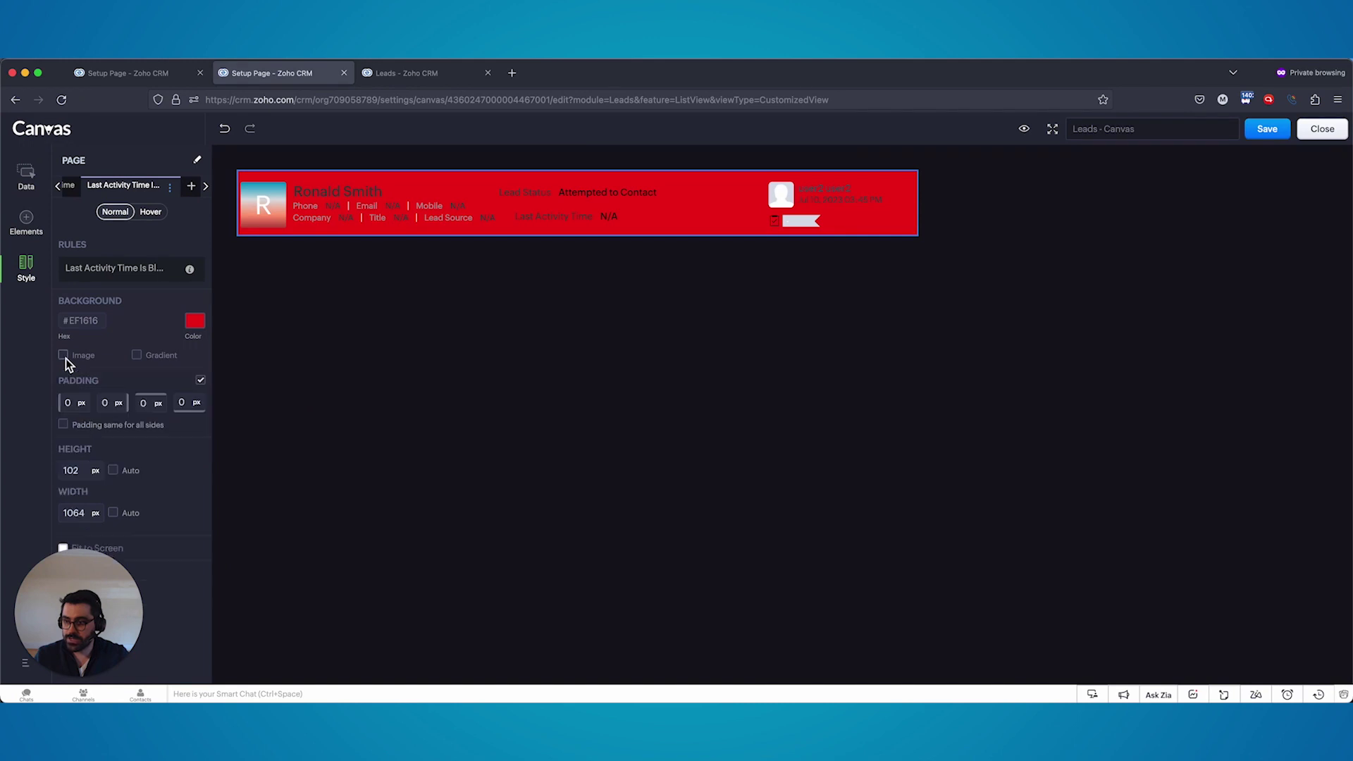
{"action": "left_click", "coordinate": [137, 355]}
{"action": "left_click_drag", "start_coordinate": [108, 399], "coordinate": [146, 403]}
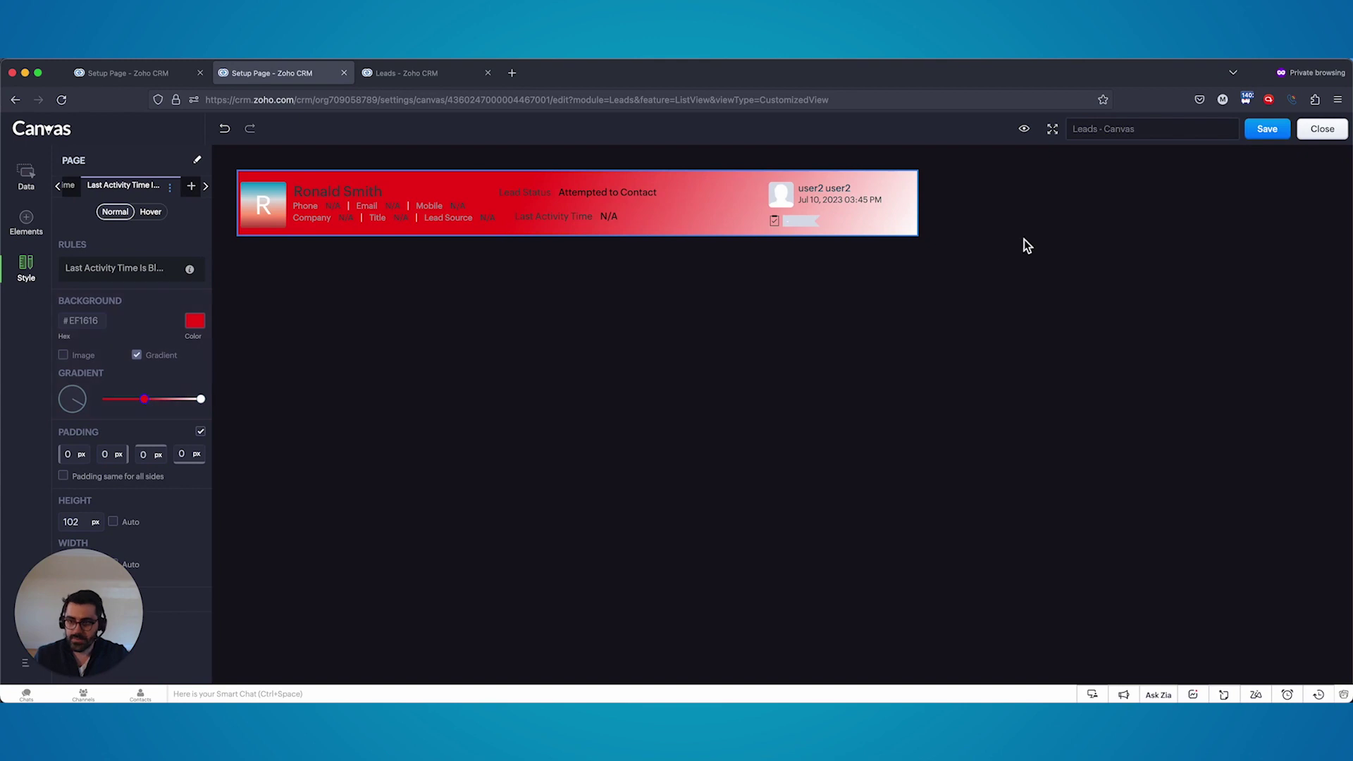
{"action": "left_click", "coordinate": [1267, 131]}
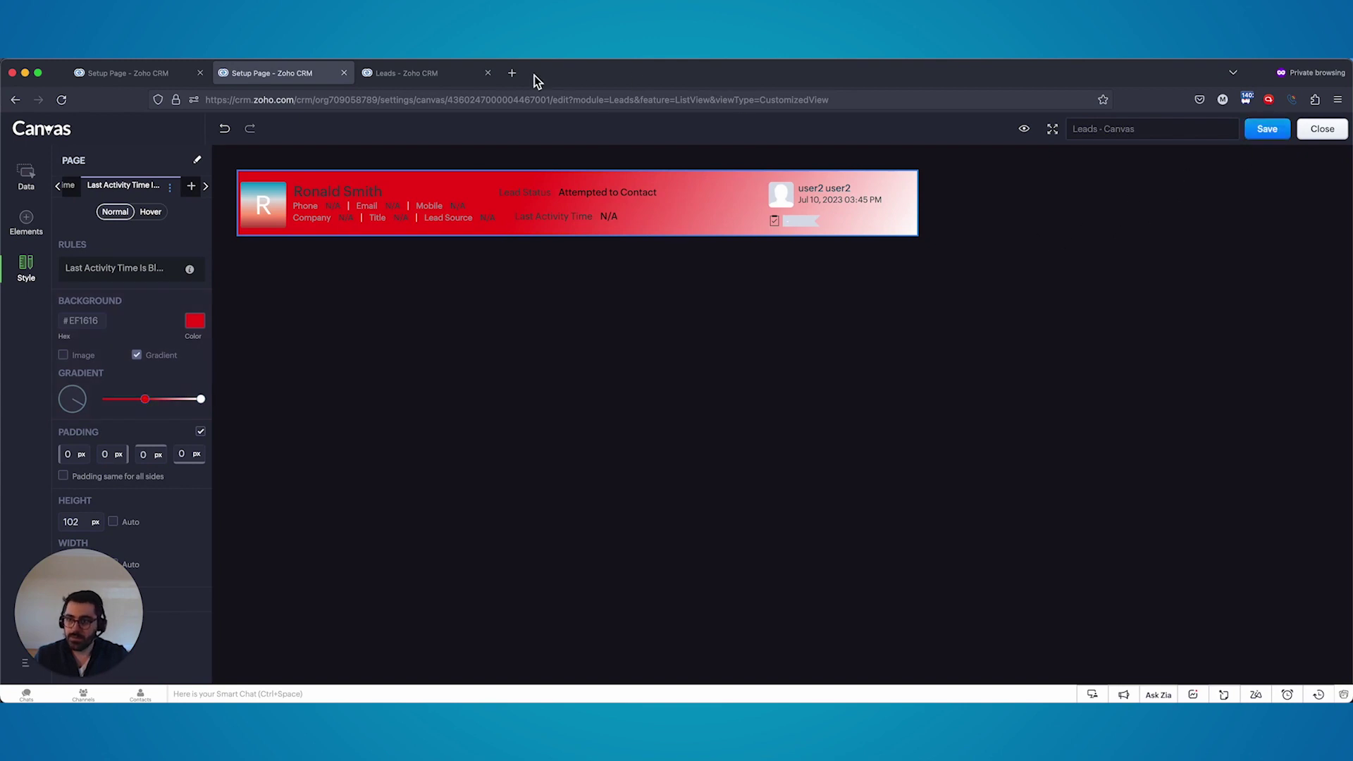
{"action": "left_click", "coordinate": [459, 76]}
{"action": "left_click", "coordinate": [132, 161]}
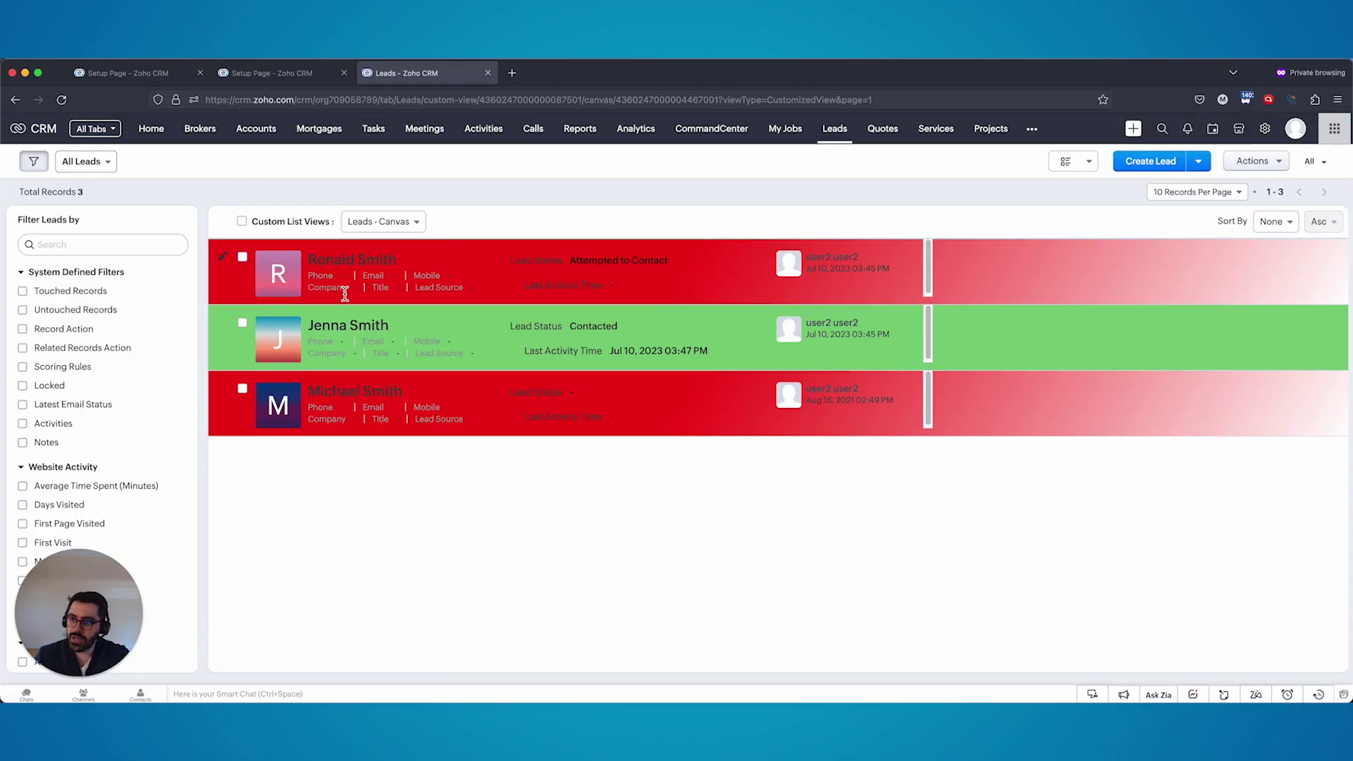
{"action": "left_click", "coordinate": [355, 267]}
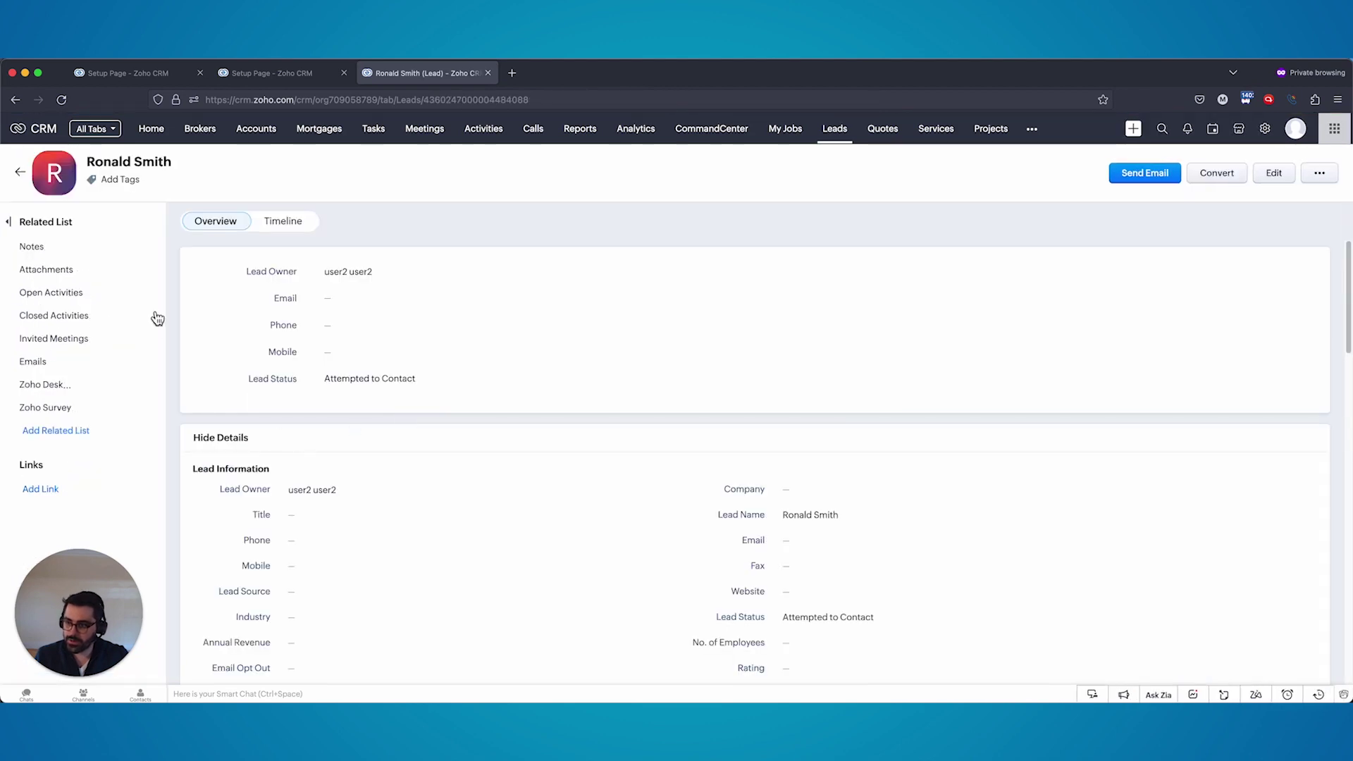
{"action": "left_click", "coordinate": [144, 292]}
{"action": "left_click", "coordinate": [134, 319]}
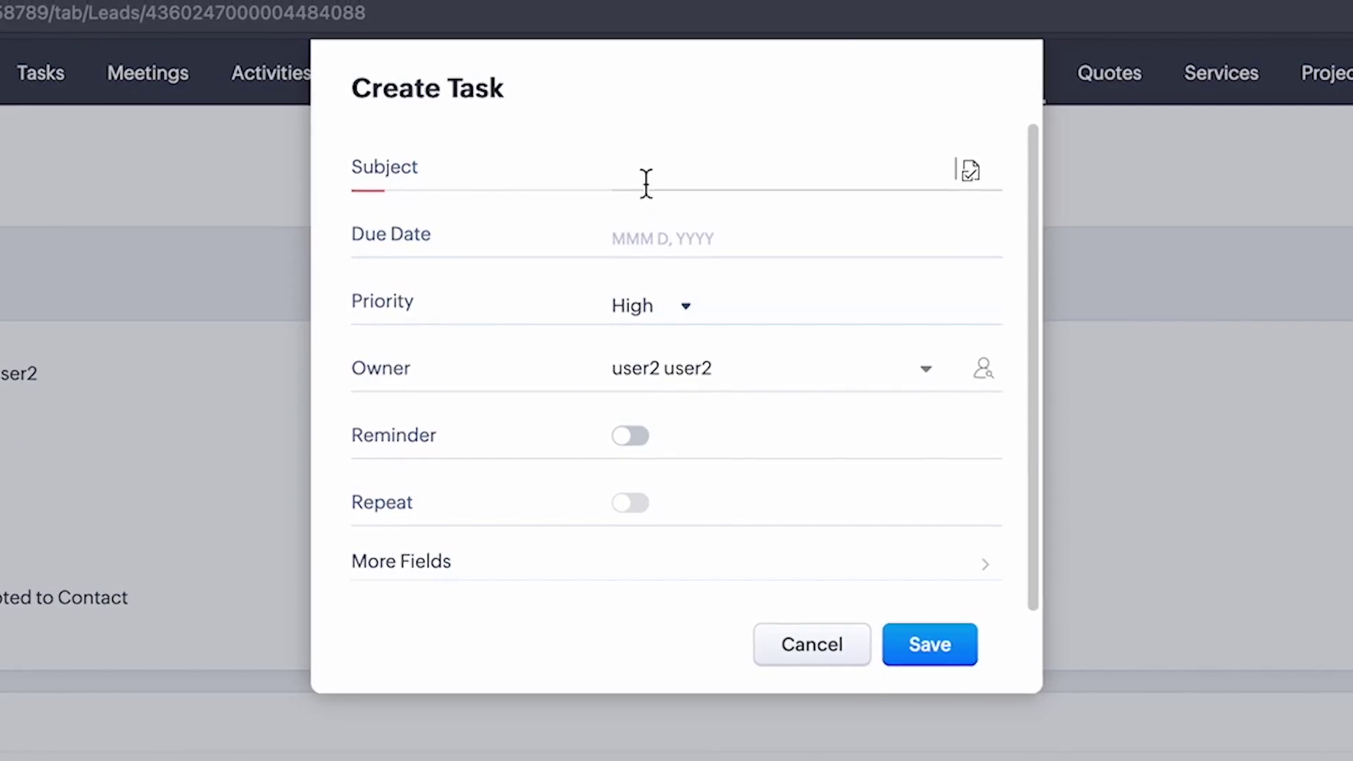
{"action": "type", "text": "Called Ronal"}
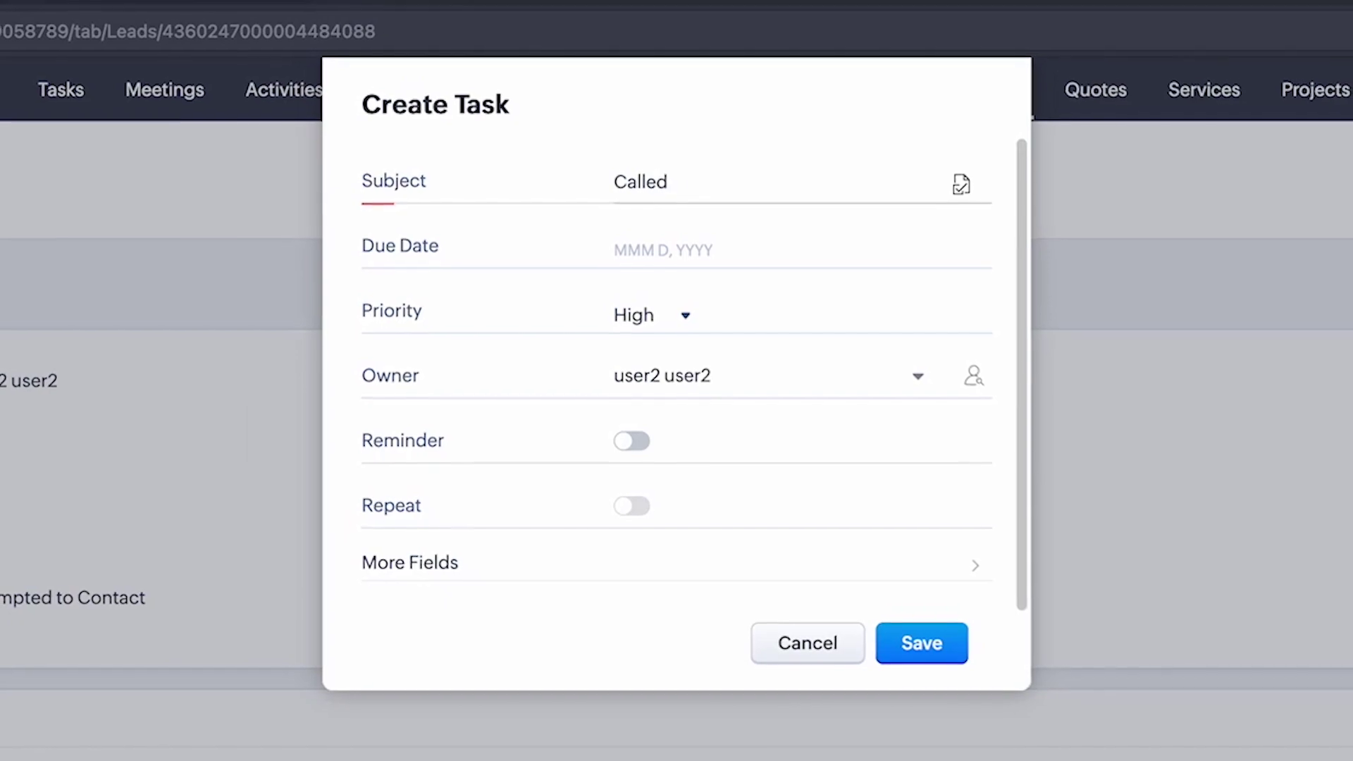
{"action": "type", "text": "d"}
{"action": "left_click", "coordinate": [649, 252]}
{"action": "left_click", "coordinate": [656, 439]}
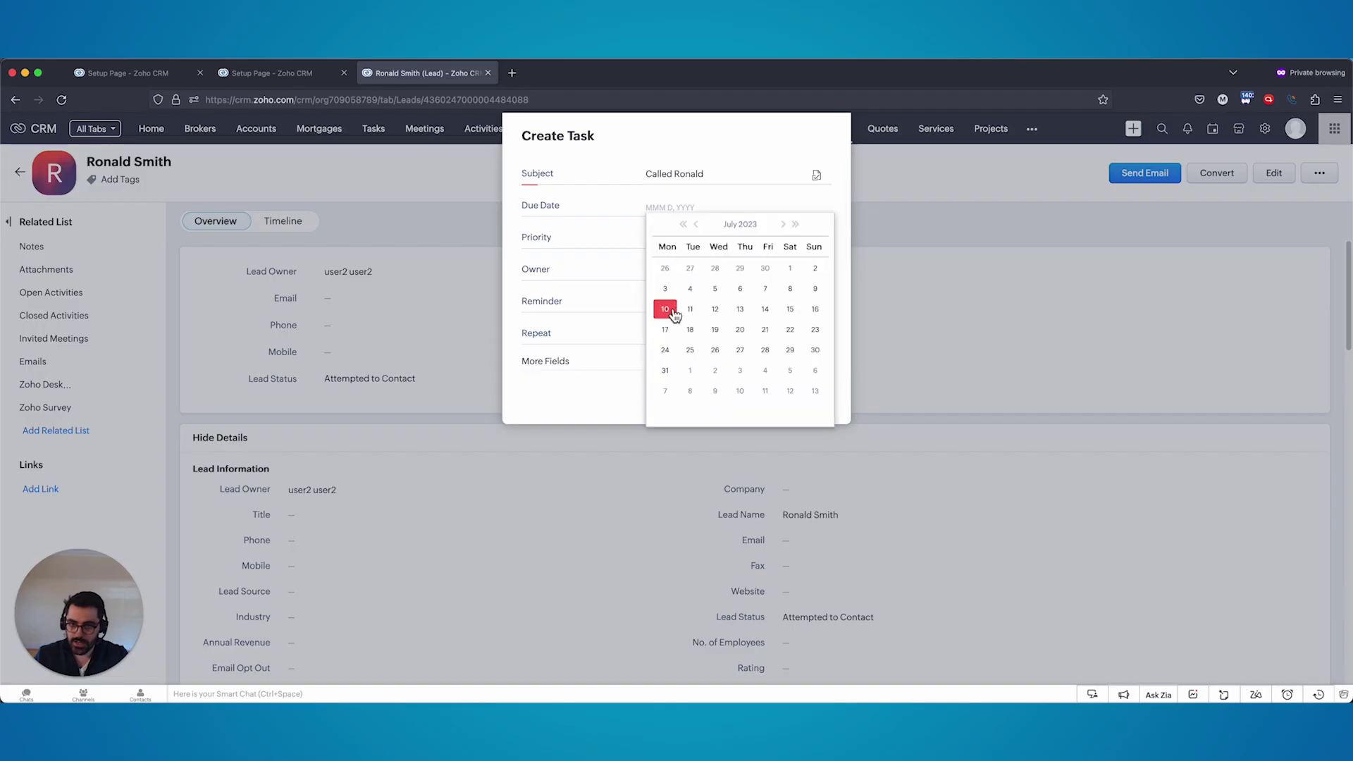
{"action": "left_click", "coordinate": [797, 401]}
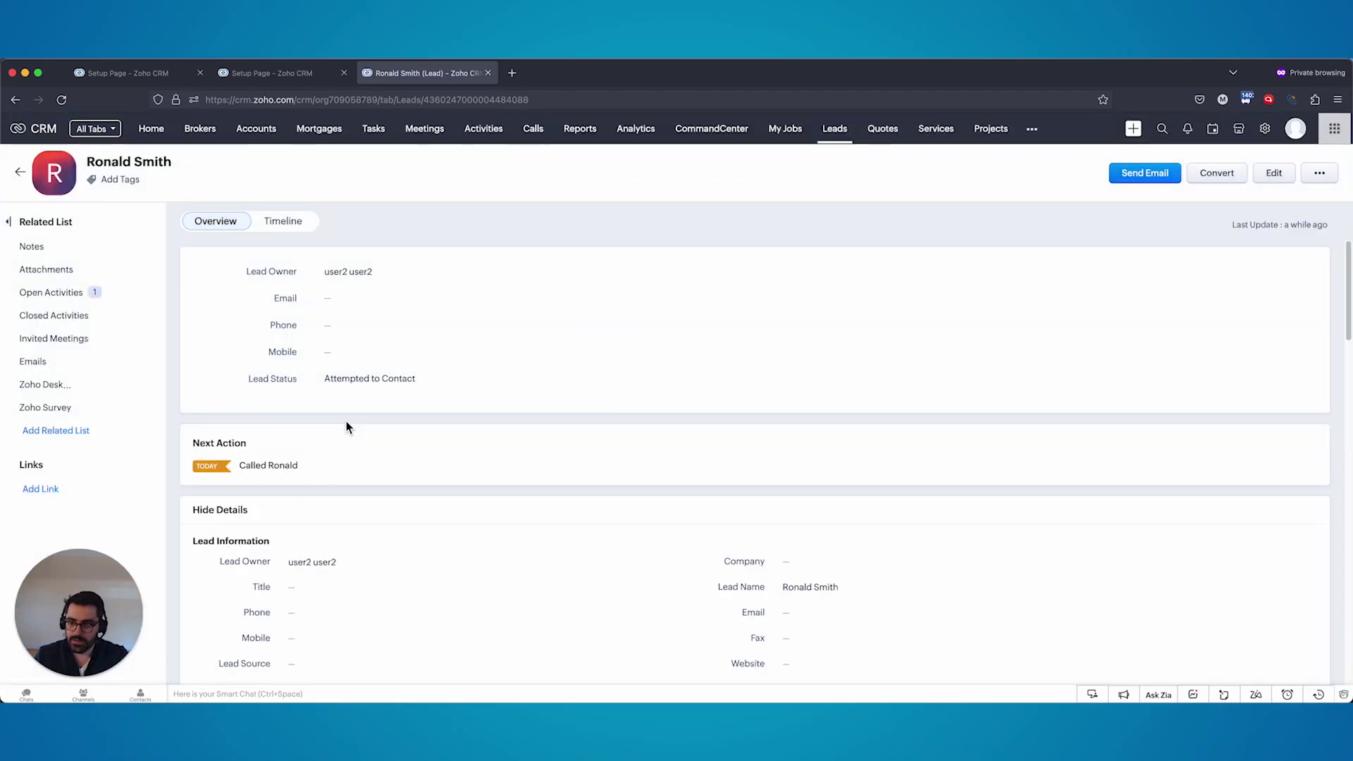
Step: Return to the Leads list and check the layout options, staying in Canvas View
{"action": "left_click", "coordinate": [841, 135]}
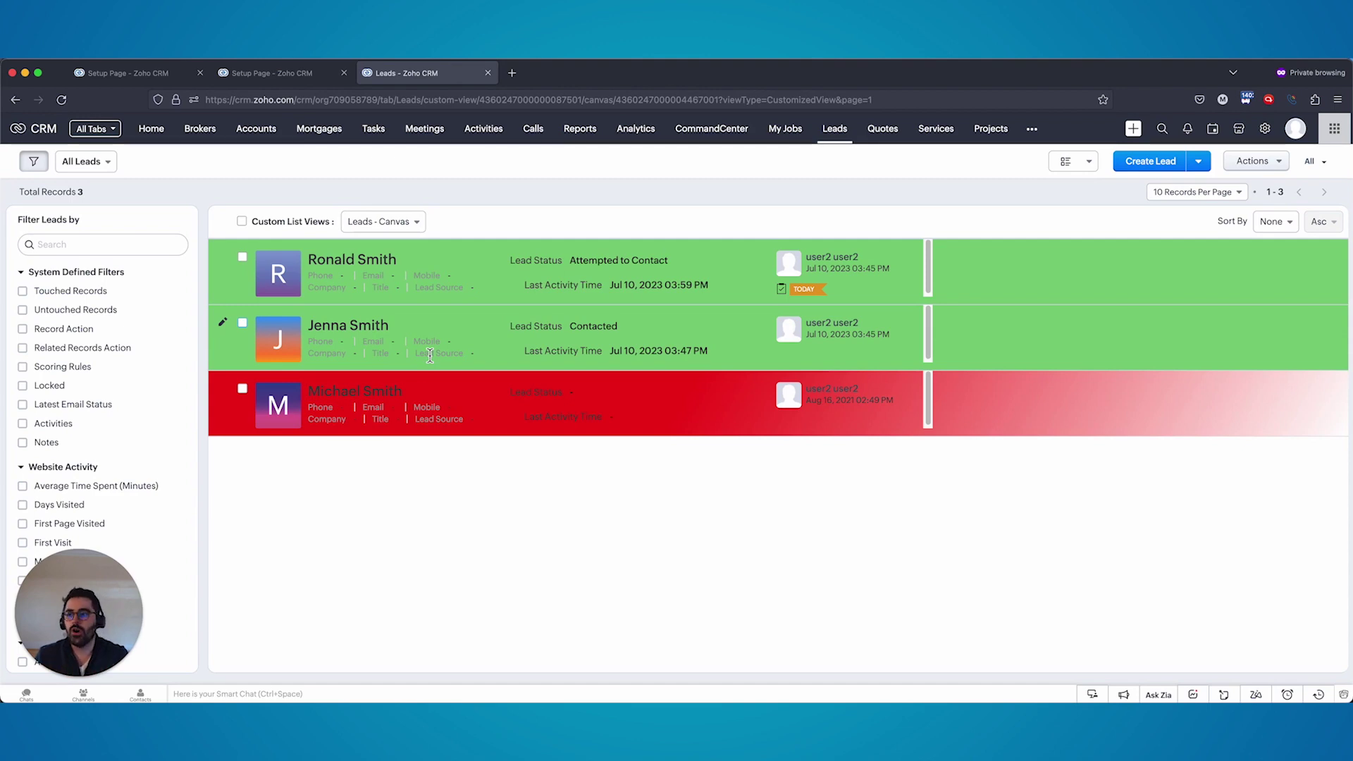
{"action": "left_click", "coordinate": [1064, 161]}
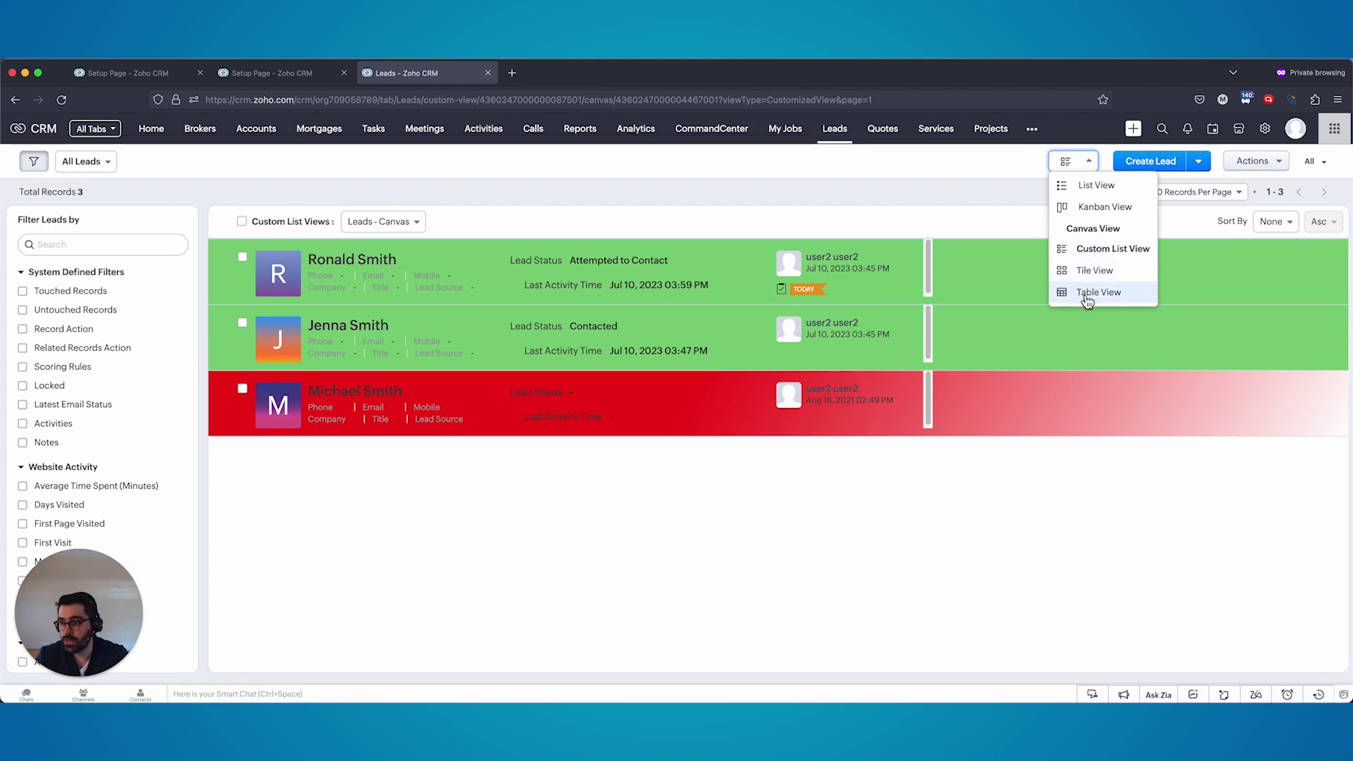
{"action": "left_click", "coordinate": [1012, 210]}
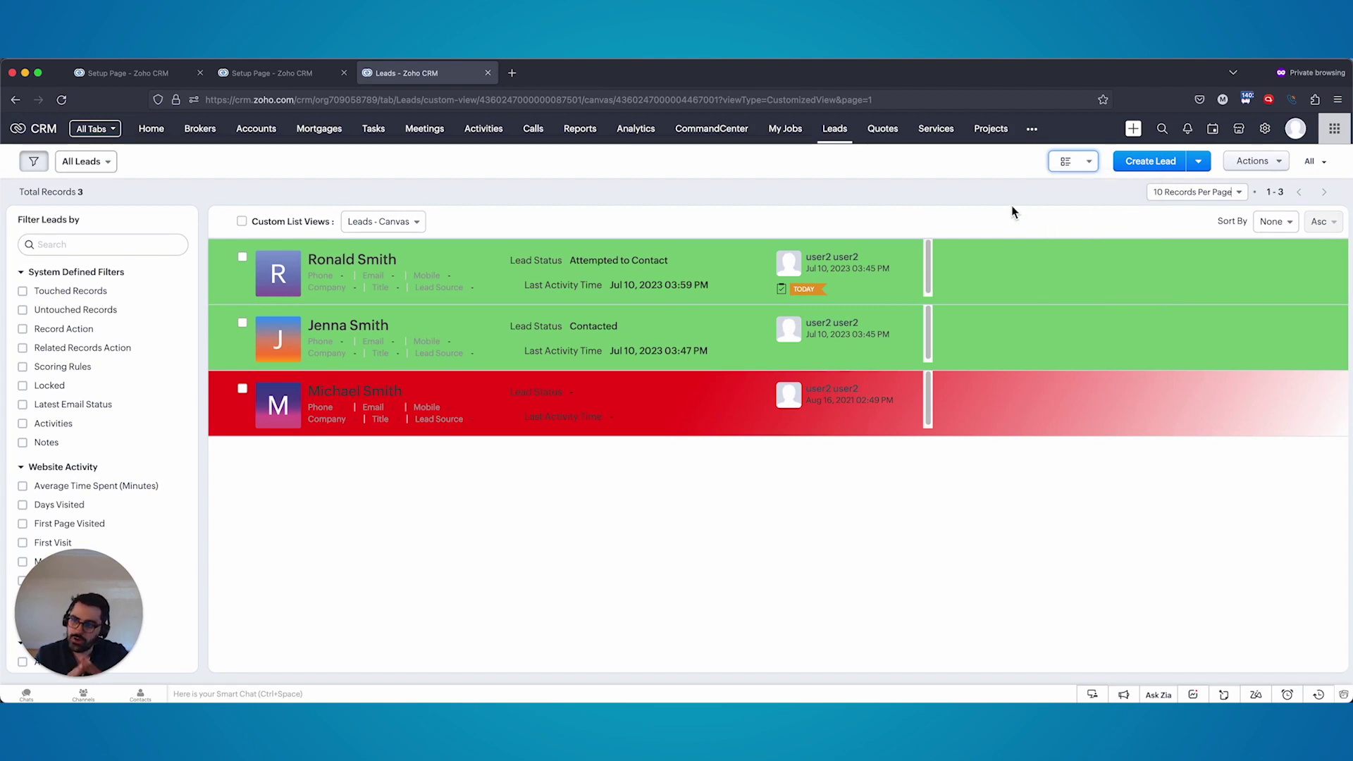